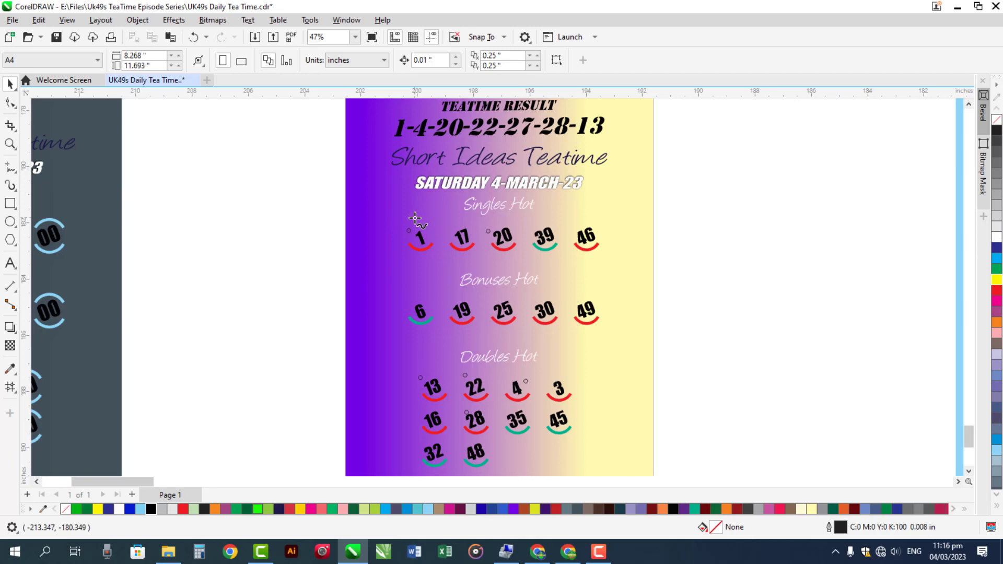
- Circle singles 1 and 20 and doubles 13, 22, 4 and 28 freehand, linking each to its match in the Teatime result
mouse_move(416, 219)
left_mouse_down()
mouse_move(405, 258)
mouse_move(420, 261)
mouse_move(434, 242)
mouse_move(383, 178)
mouse_move(383, 135)
mouse_move(397, 115)
mouse_move(408, 117)
mouse_move(384, 145)
left_mouse_up()
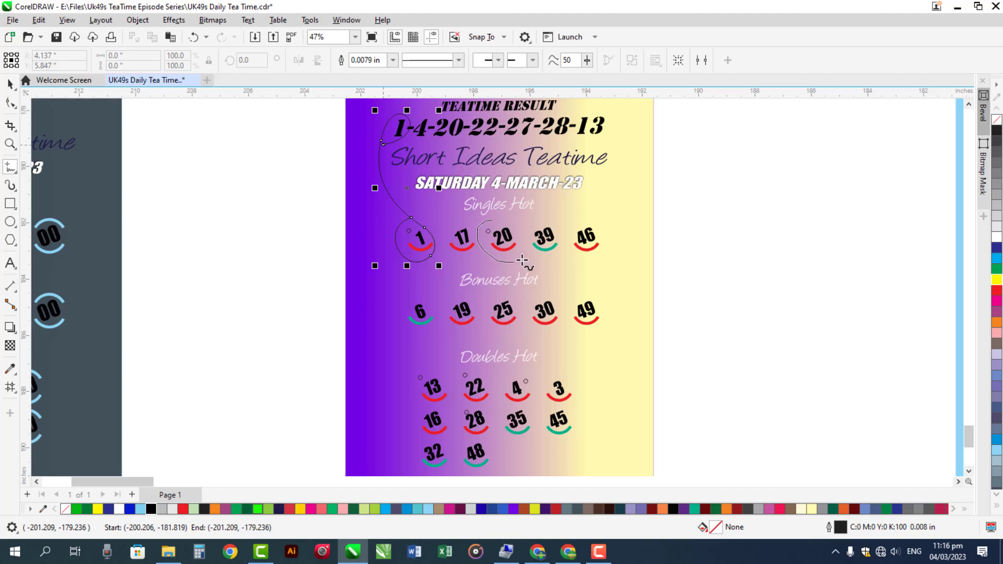
mouse_move(492, 218)
left_mouse_down()
mouse_move(434, 170)
mouse_move(423, 143)
mouse_move(435, 111)
mouse_move(464, 113)
mouse_move(472, 129)
mouse_move(431, 140)
left_mouse_up()
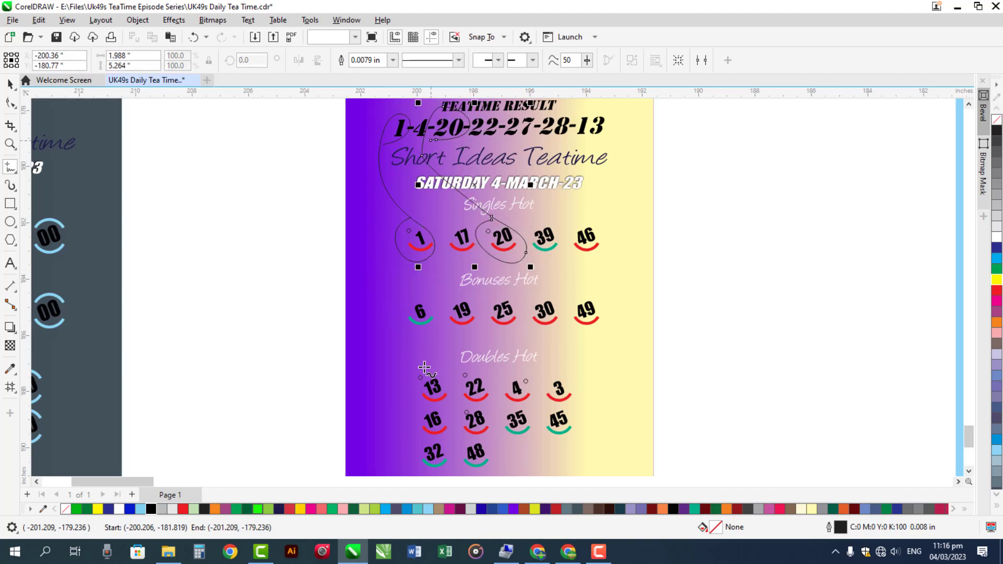
mouse_move(418, 399)
left_mouse_down()
mouse_move(440, 410)
mouse_move(406, 312)
mouse_move(465, 294)
mouse_move(556, 286)
mouse_move(594, 267)
mouse_move(610, 235)
mouse_move(597, 166)
mouse_move(578, 142)
mouse_move(580, 114)
mouse_move(605, 111)
mouse_move(598, 144)
left_mouse_up()
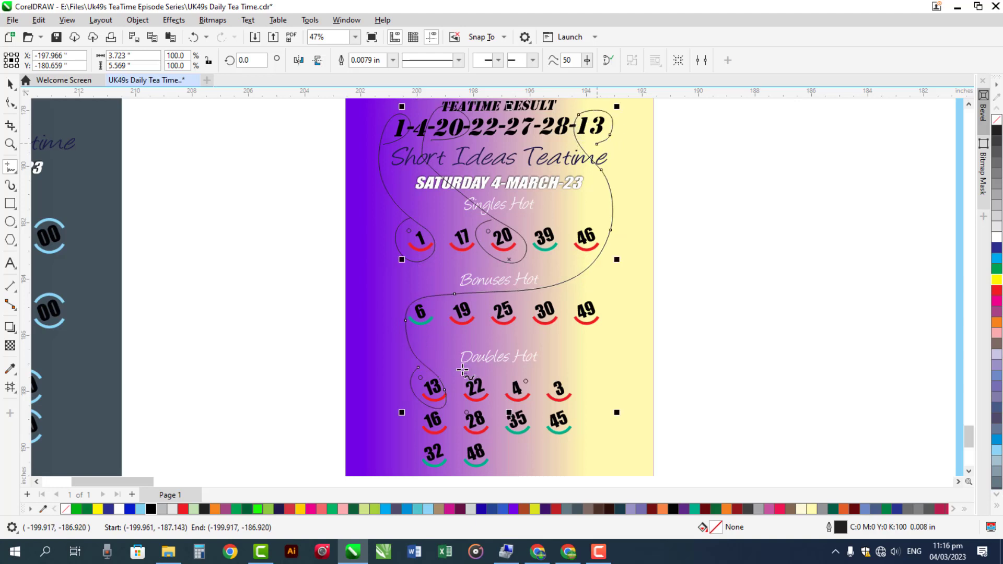
mouse_move(462, 369)
left_mouse_down()
mouse_move(472, 411)
mouse_move(491, 395)
mouse_move(464, 357)
mouse_move(504, 347)
mouse_move(511, 278)
mouse_move(498, 119)
mouse_move(471, 121)
mouse_move(469, 132)
mouse_move(501, 144)
left_mouse_up()
mouse_move(519, 372)
left_mouse_down()
mouse_move(498, 390)
mouse_move(514, 411)
mouse_move(538, 406)
left_mouse_up()
mouse_move(515, 369)
left_mouse_down()
mouse_move(532, 319)
mouse_move(456, 227)
mouse_move(411, 135)
mouse_move(431, 108)
left_mouse_up()
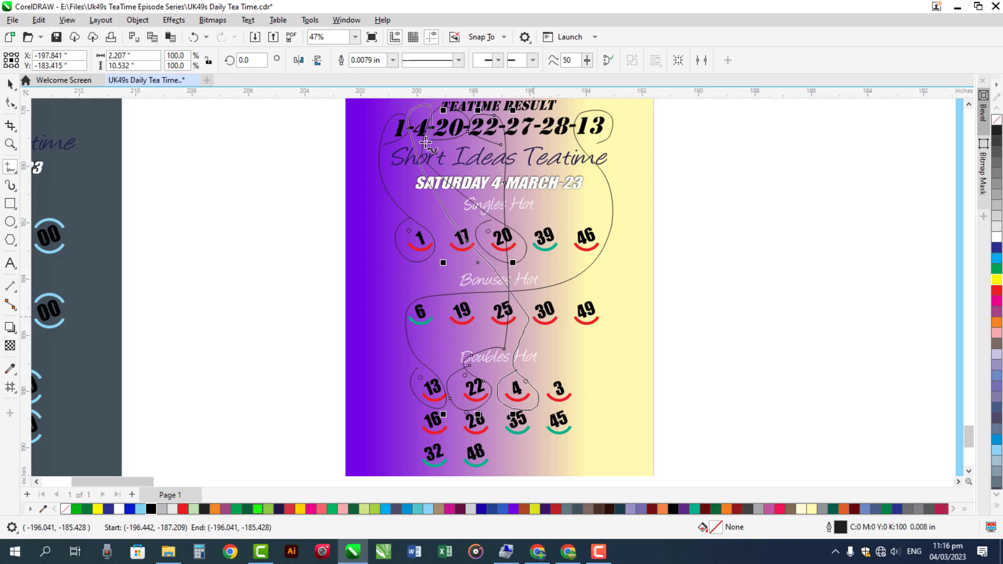
left_click_drag(426, 141, 430, 154)
mouse_move(468, 408)
left_mouse_down()
mouse_move(463, 439)
mouse_move(485, 441)
mouse_move(491, 420)
mouse_move(445, 373)
mouse_move(437, 338)
mouse_move(447, 263)
mouse_move(521, 192)
mouse_move(536, 125)
mouse_move(563, 111)
mouse_move(570, 138)
mouse_move(539, 141)
left_mouse_up()
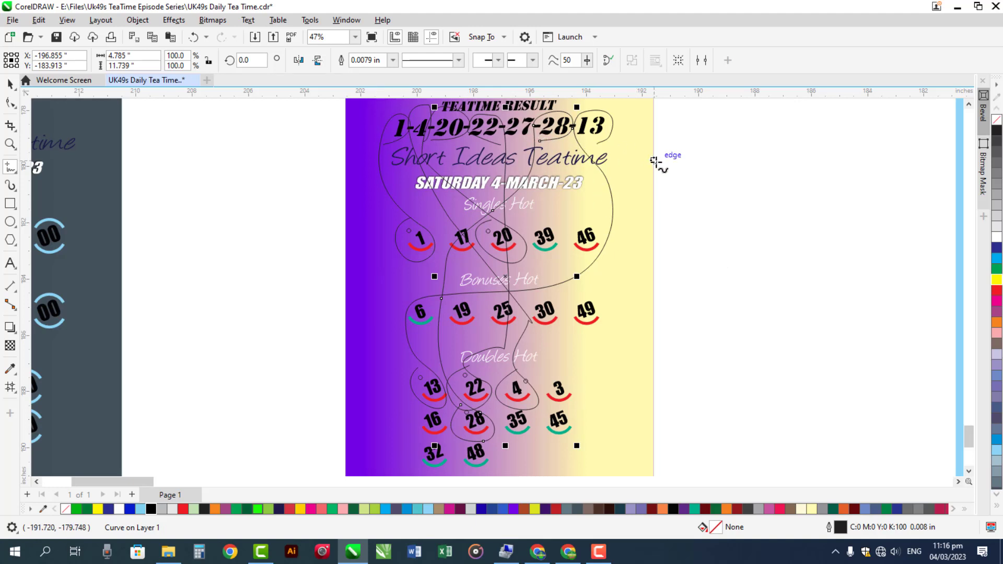
- Circle 1, 22, 28 and 13 freehand in the Hot Teatime block of the Saturday 4-March-23 page
left_click(39, 487)
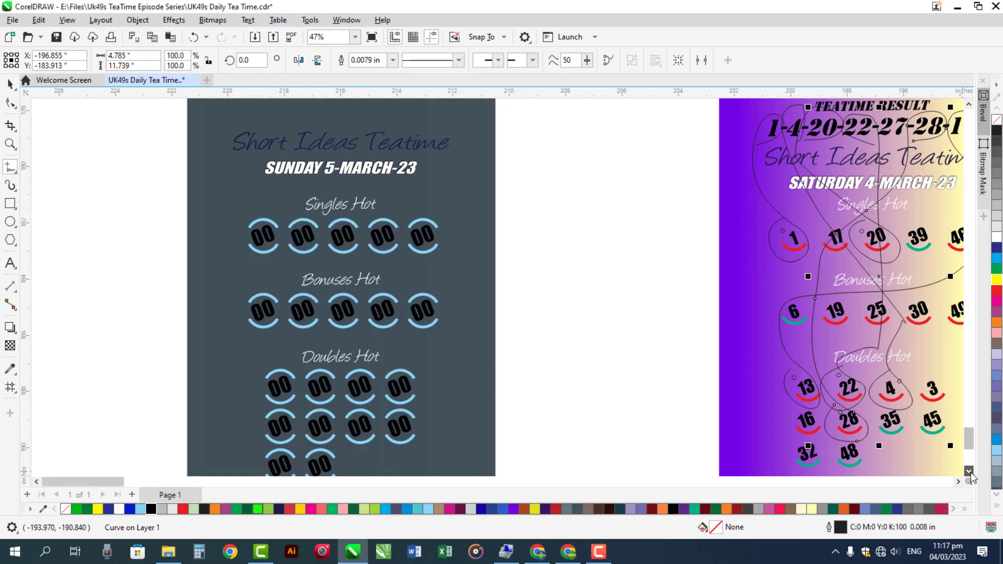
scroll(966, 472, "down", 3)
scroll(849, 491, "right", 5)
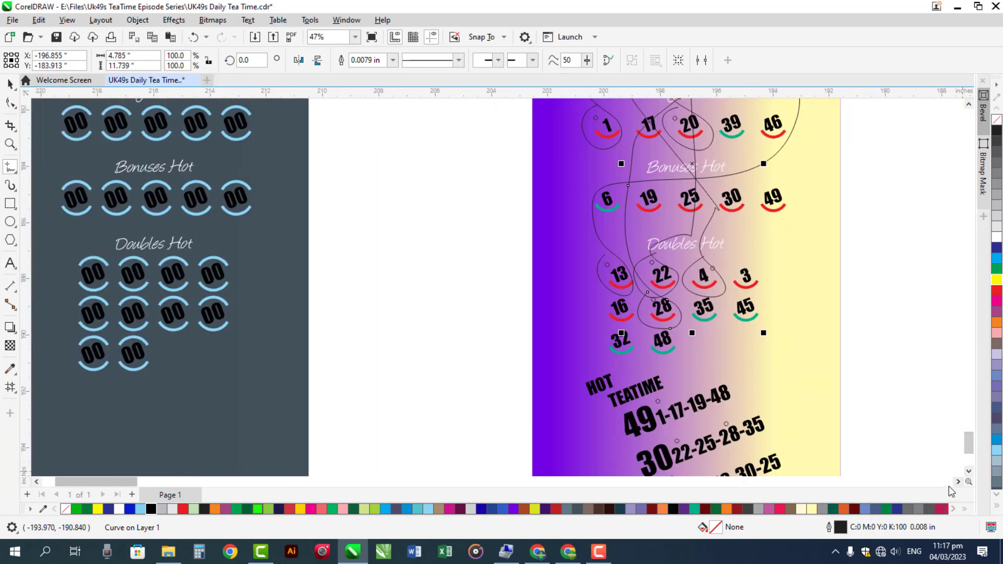
scroll(966, 473, "down", 3)
scroll(776, 378, "up", 1)
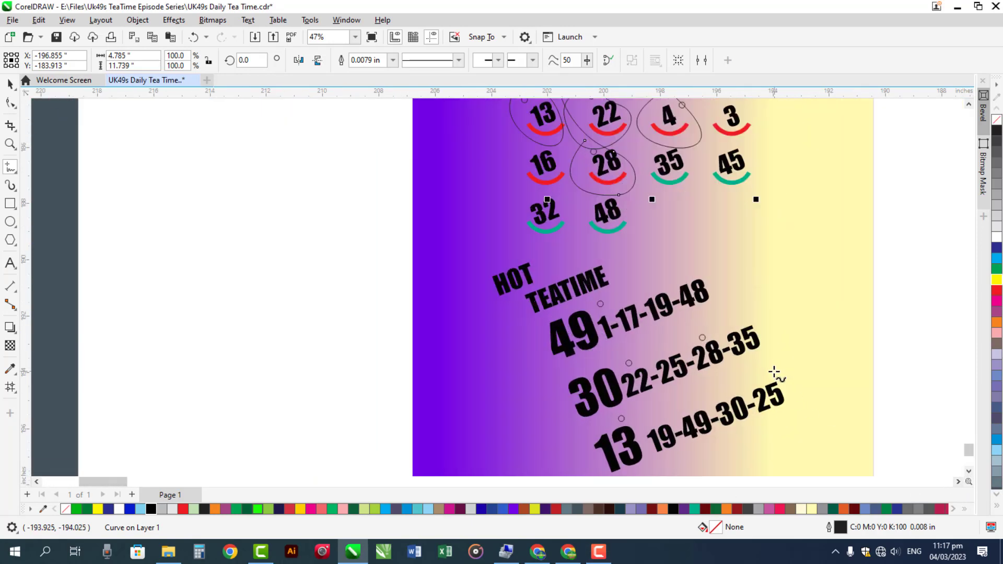
scroll(775, 372, "up", 1)
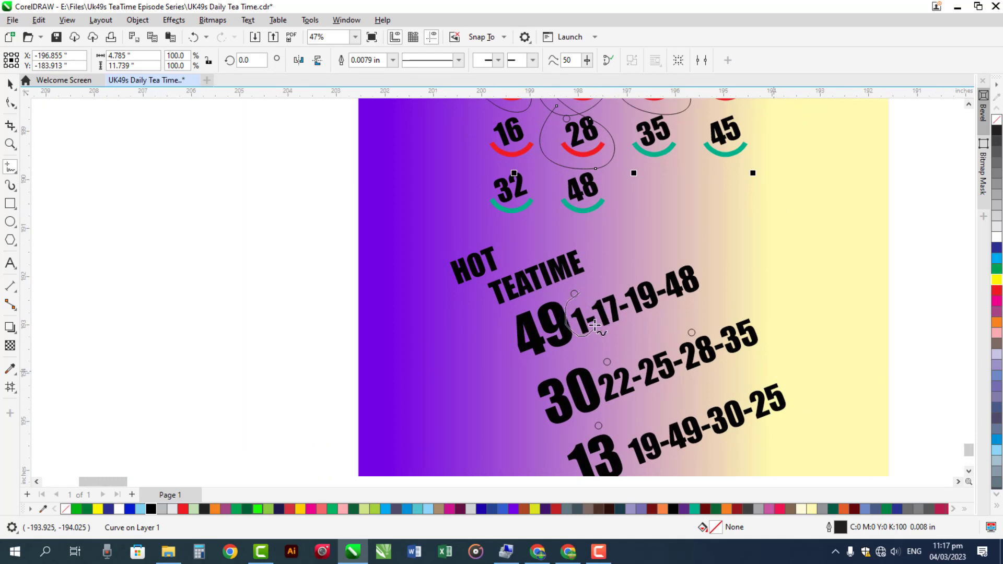
left_click_drag(595, 325, 568, 296)
mouse_move(605, 359)
left_mouse_down()
mouse_move(599, 394)
mouse_move(635, 374)
mouse_move(598, 358)
left_mouse_up()
mouse_move(677, 325)
left_mouse_down()
mouse_move(691, 378)
mouse_move(726, 345)
mouse_move(677, 325)
left_mouse_up()
mouse_move(590, 422)
left_mouse_down()
mouse_move(574, 470)
mouse_move(613, 417)
mouse_move(595, 425)
left_mouse_up()
- Examine the 5-March-23 Sunday prediction banner and the Short Ideas Teatime page below it
scroll(747, 358, "down", 3)
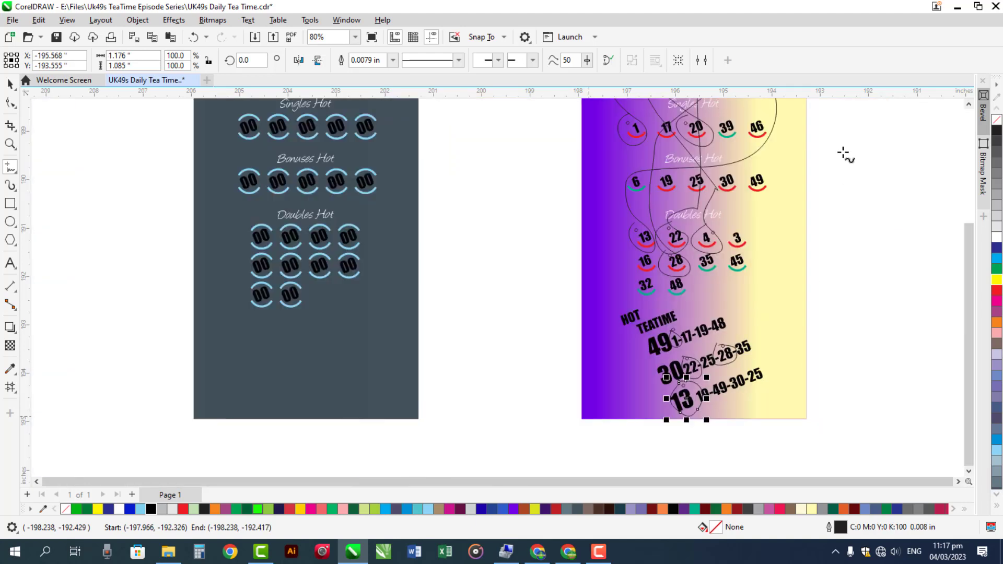
left_click(36, 481)
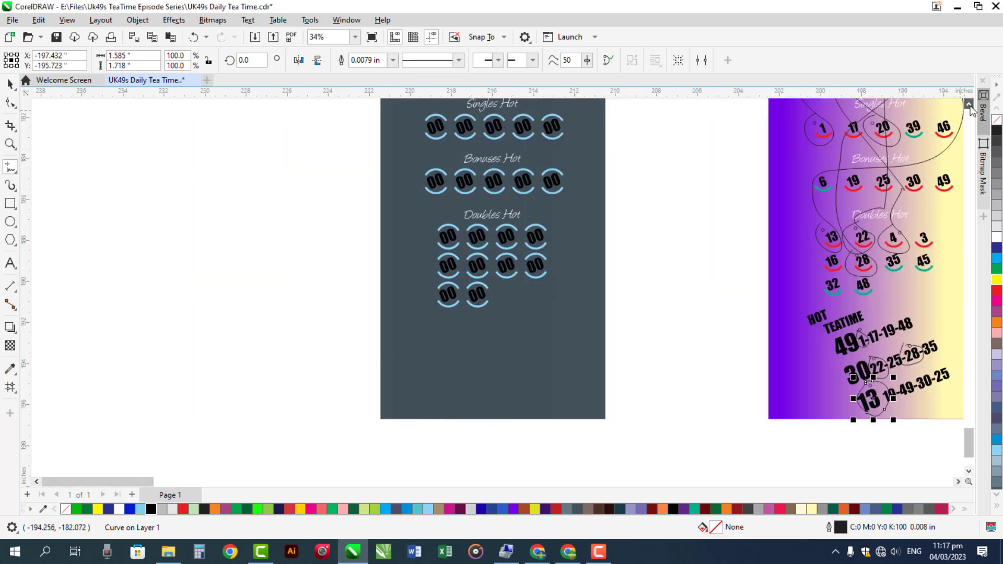
scroll(969, 105, "up", 5)
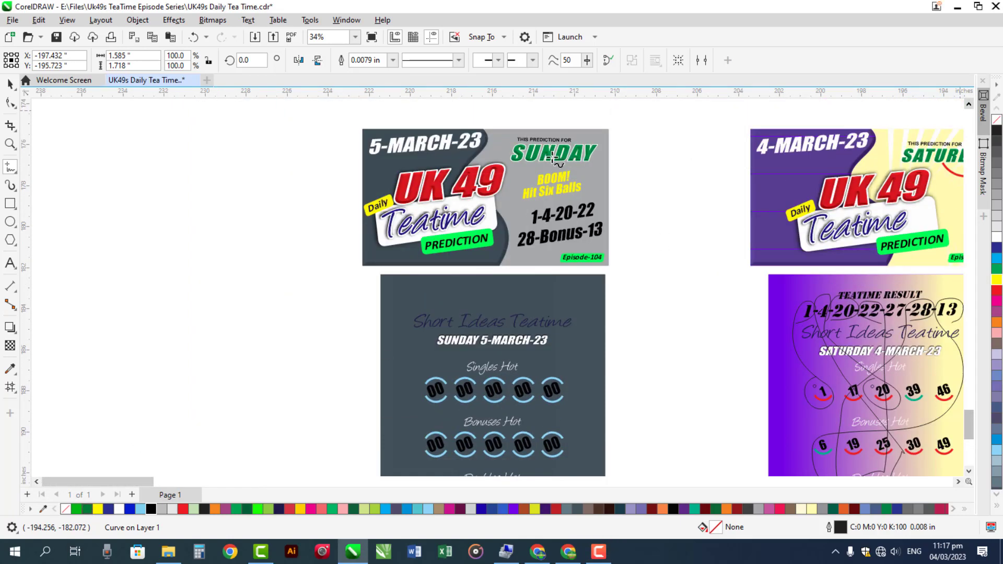
scroll(485, 148, "up", 2)
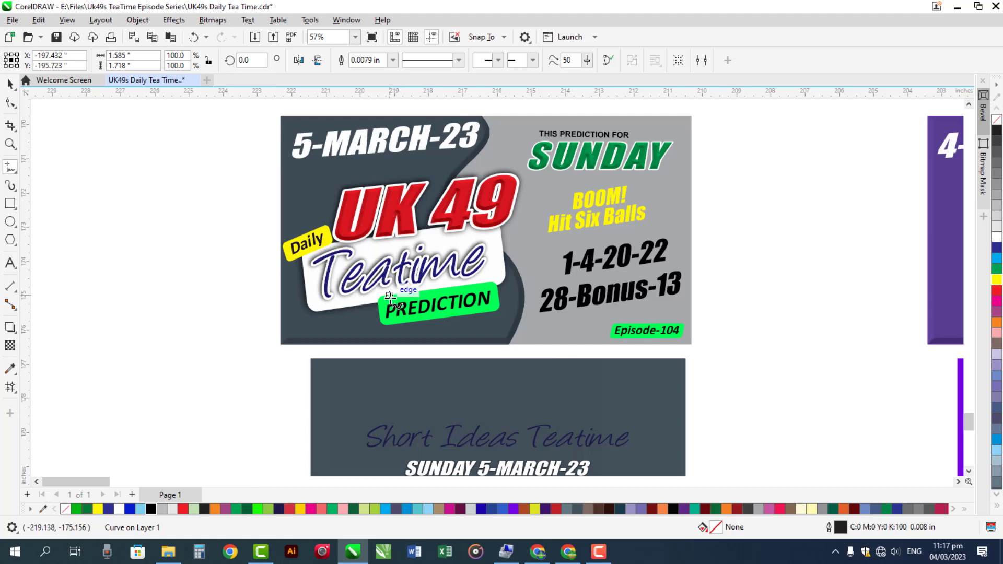
left_click(968, 471)
scroll(968, 471, "down", 3)
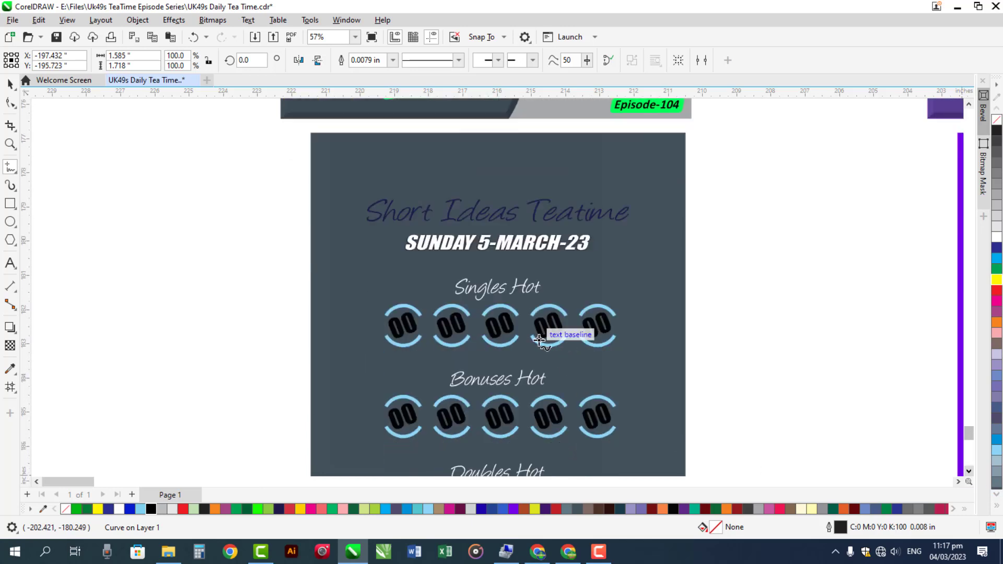
scroll(537, 339, "up", 2)
scroll(467, 316, "up", 1)
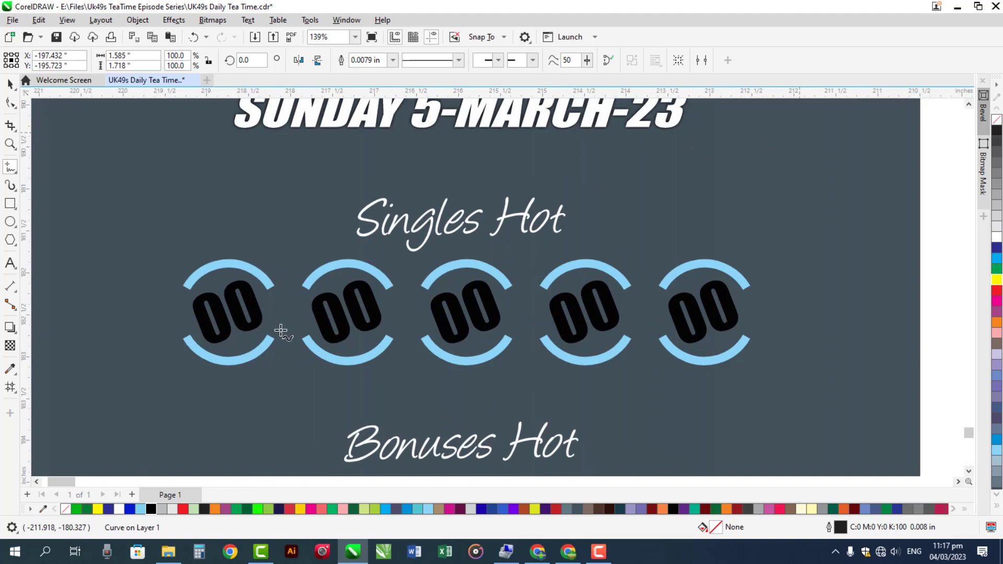
- Replace the first Singles Hot placeholder on the Sunday page with 7 and centre it between its arcs
left_click(10, 83)
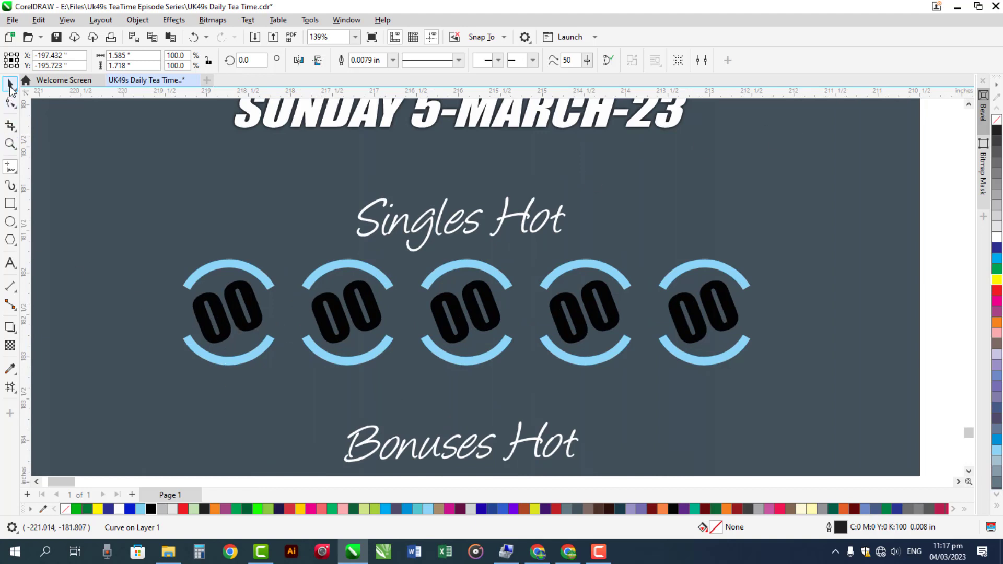
left_click(237, 314)
double_click(236, 313)
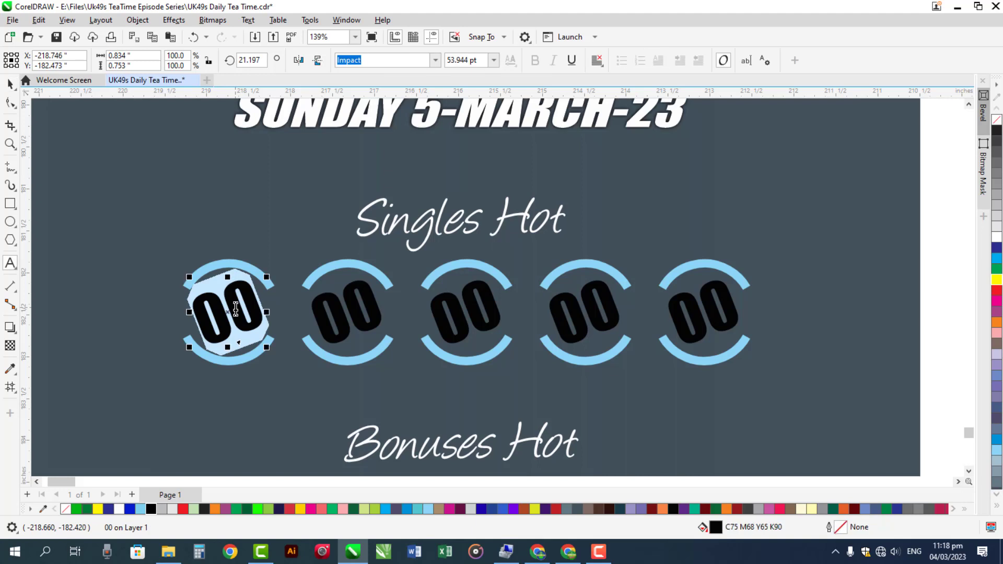
type("7")
key("ctrl+space")
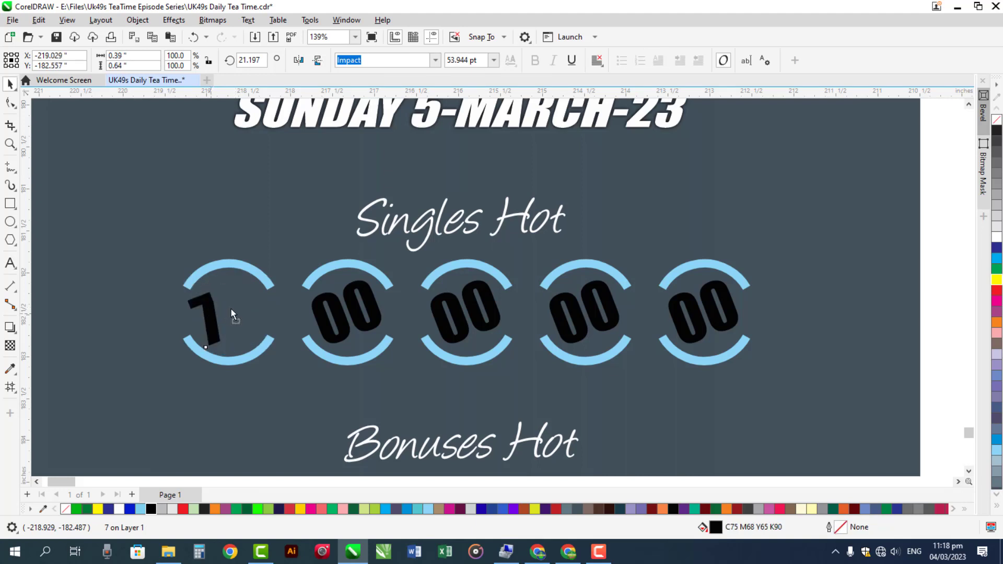
key("Right")
key("Right")
key("Right")
key("Up")
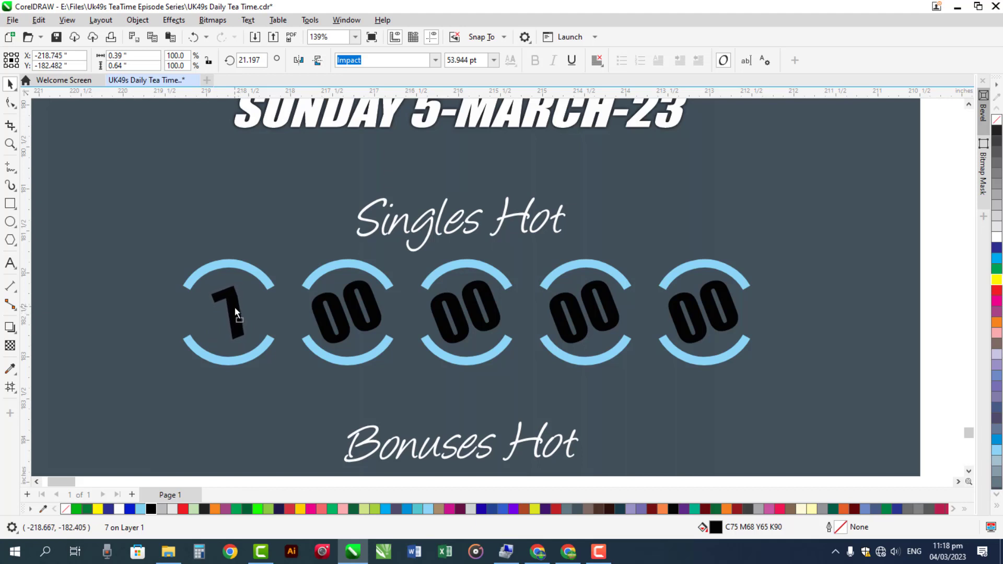
left_click_drag(235, 312, 235, 312)
- Replace the second Singles Hot placeholder with 14 and centre it between its arcs
left_click(337, 320)
double_click(338, 316)
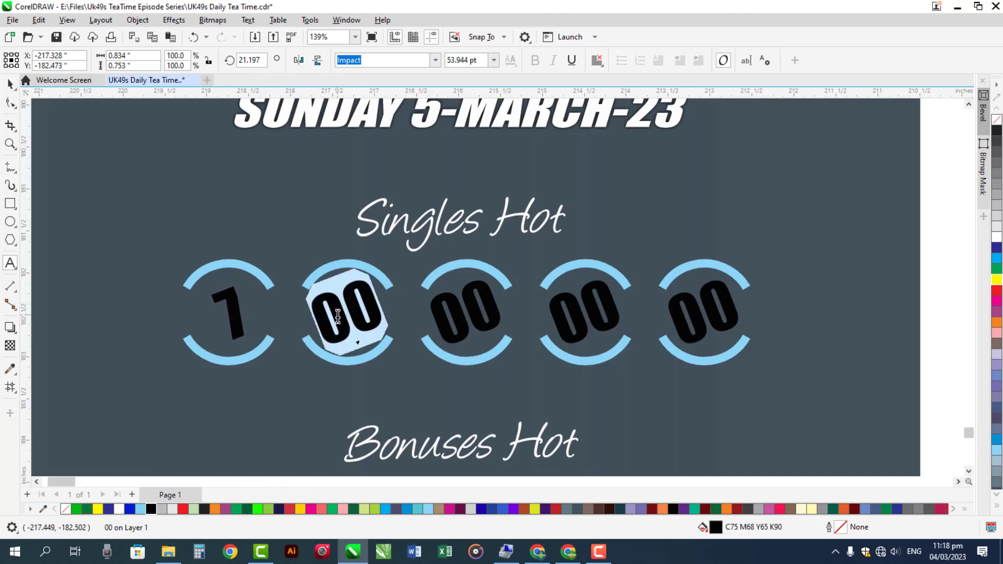
type("14")
key("ctrl+space")
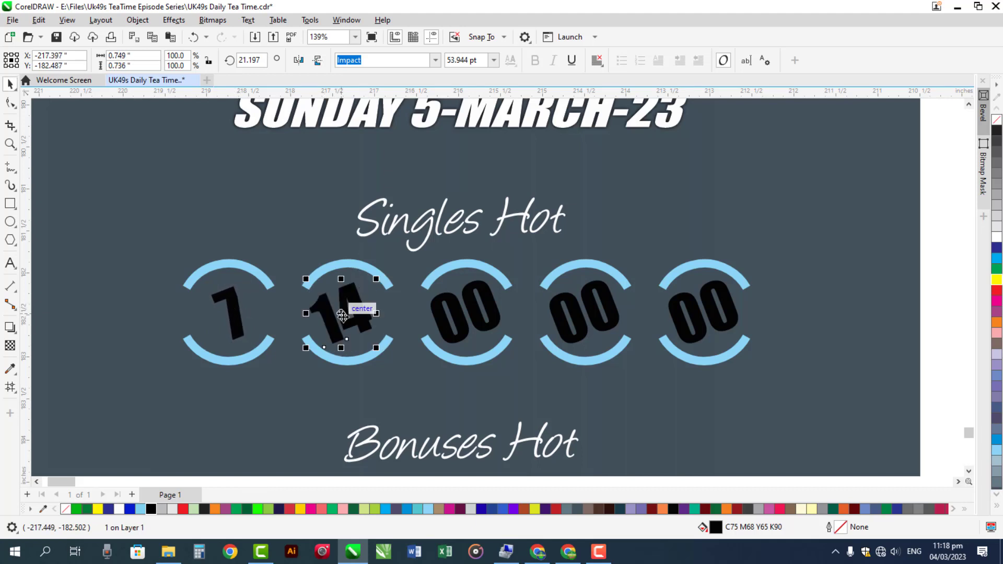
left_click_drag(346, 314, 354, 315)
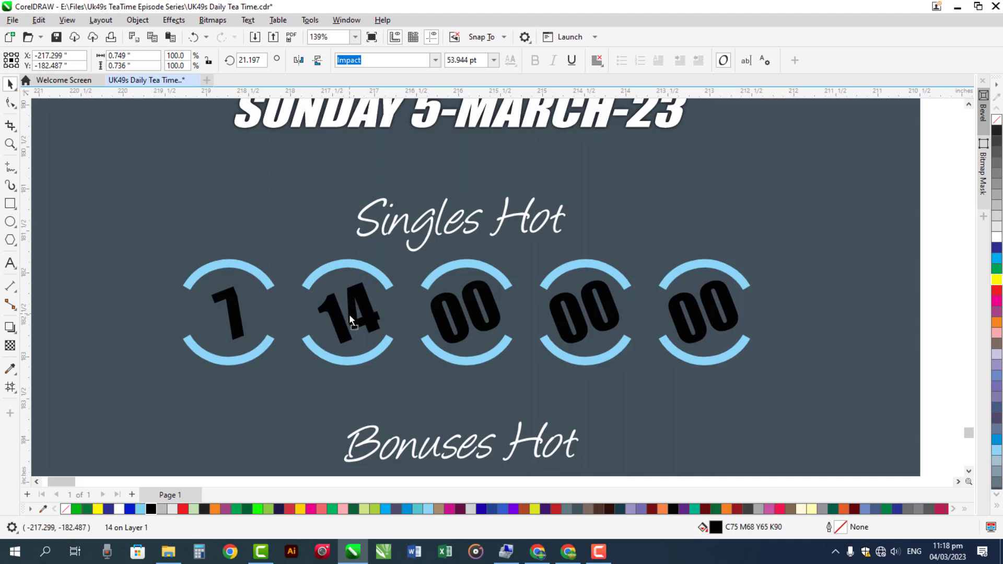
- Replace the third, fourth and fifth Singles Hot placeholders with 26, 30 and 40
double_click(461, 320)
type("26")
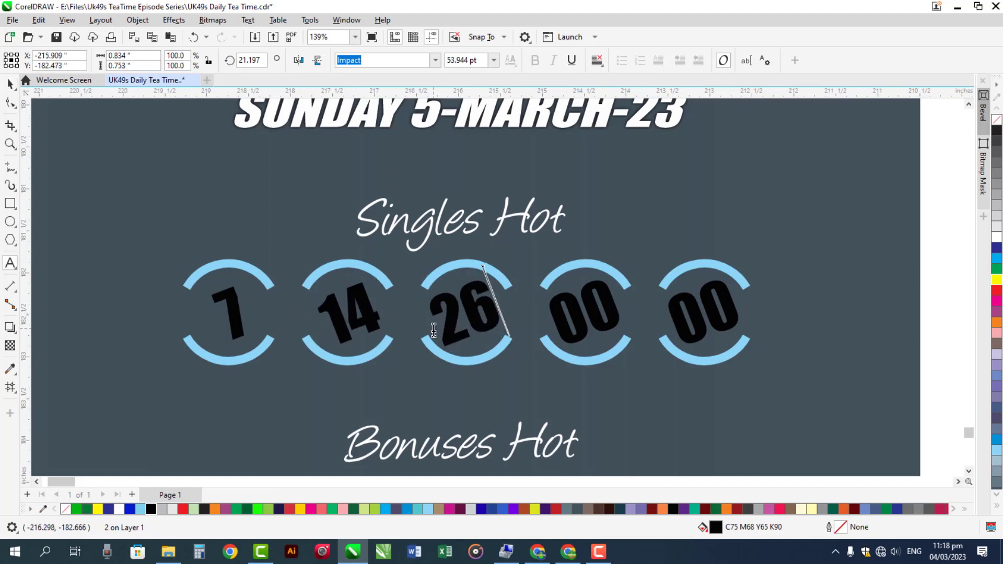
key("ctrl+space")
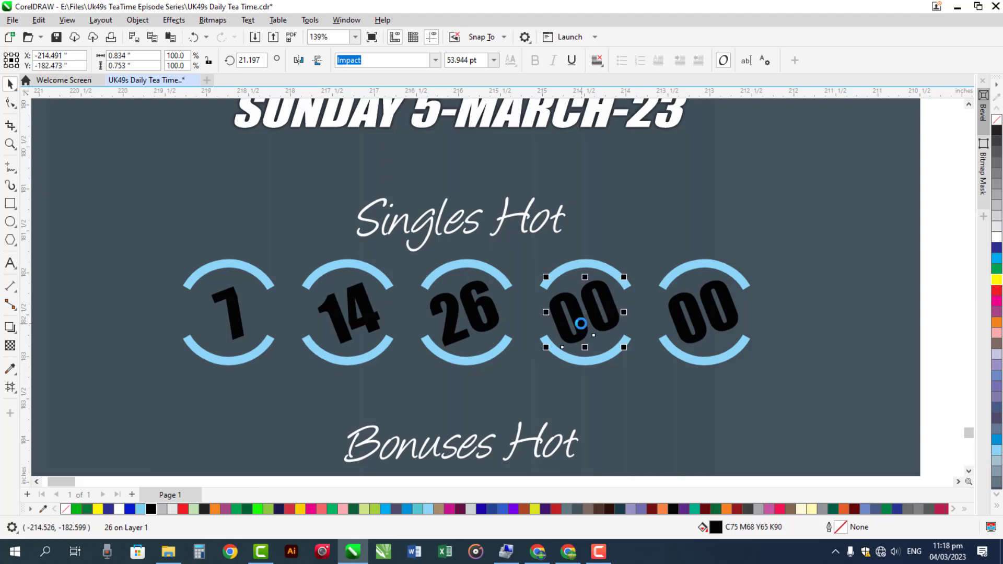
double_click(581, 325)
type("30")
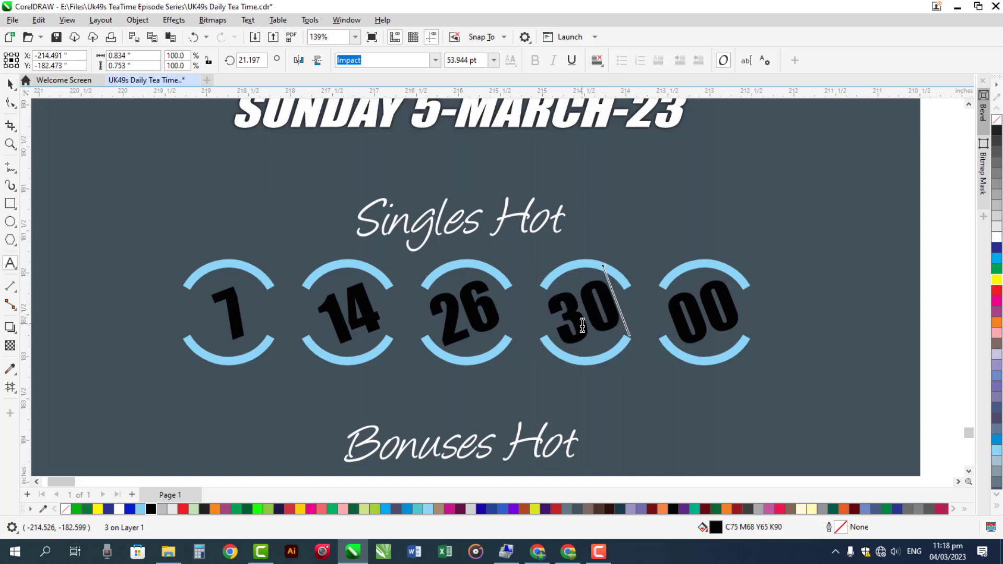
left_click(694, 314)
key("ctrl+space")
double_click(694, 314)
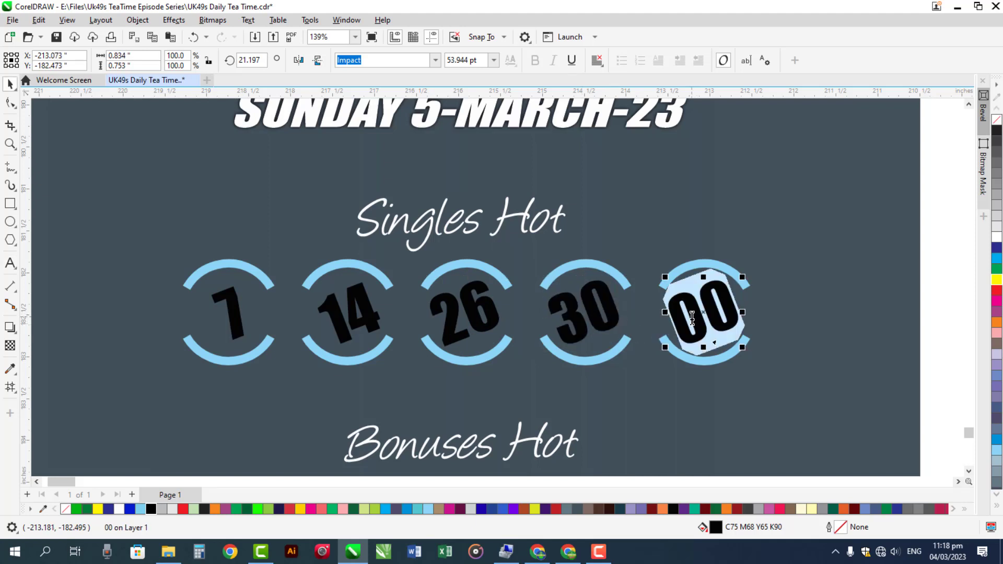
type("40")
key("ctrl+space")
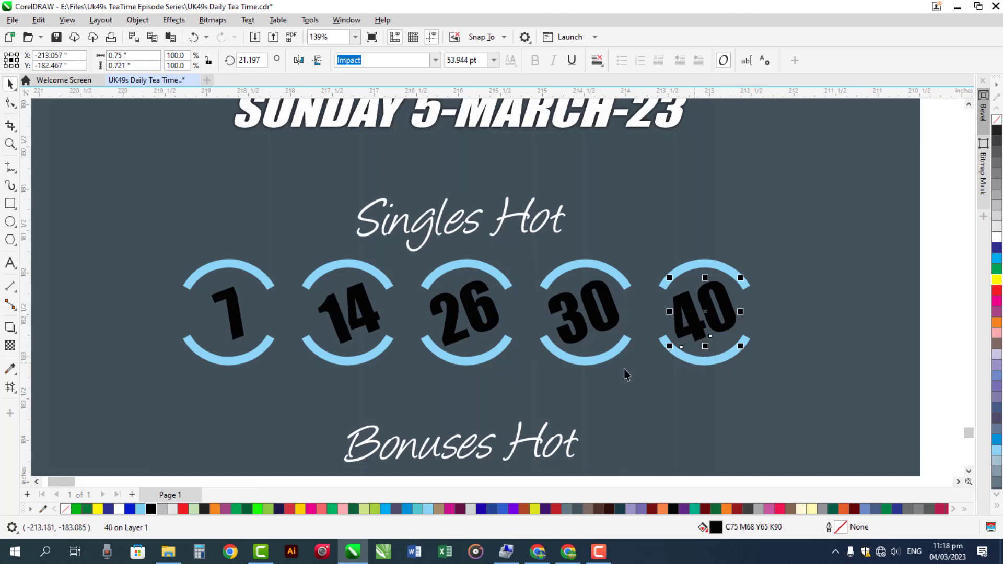
- Recolour the outlines of the lower arcs beneath singles 7, 14, 26 and 30 to red
left_click(564, 359)
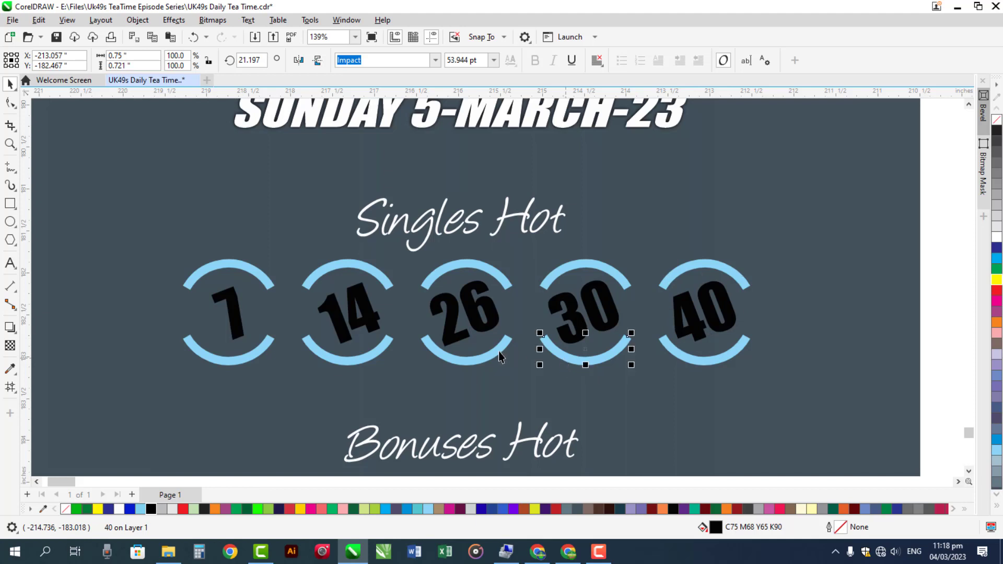
left_click(360, 364, "shift")
left_click(239, 361, "shift")
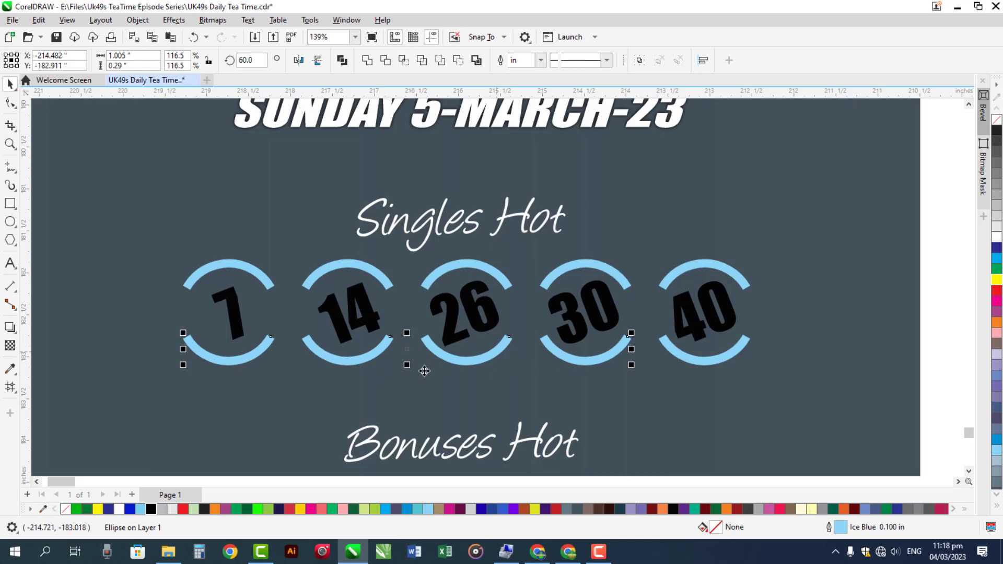
right_click(995, 293)
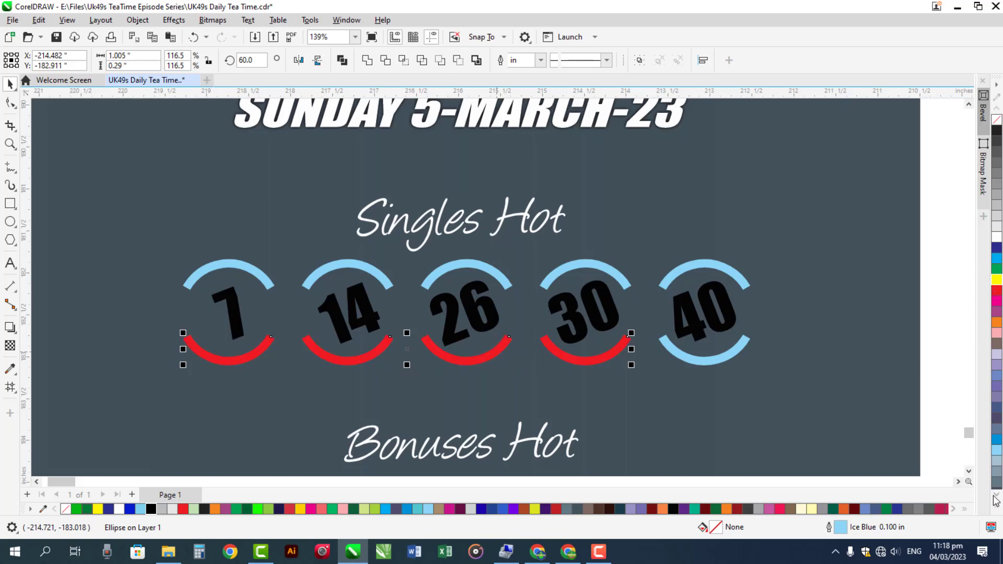
- Set the first Bonuses Hot number to 2, centred between its arcs, and the second to 18
scroll(970, 472, "down", 5)
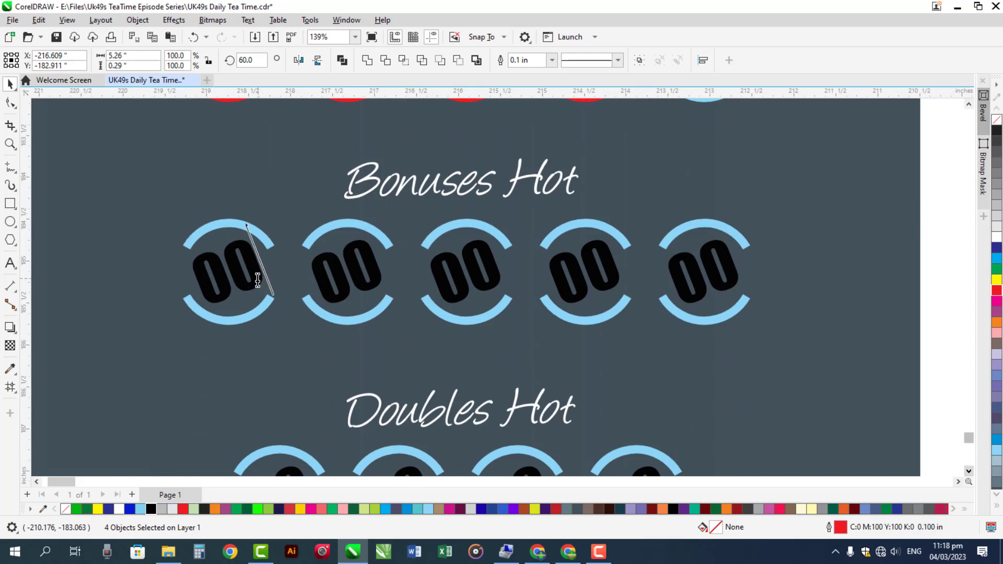
double_click(257, 279)
type("2")
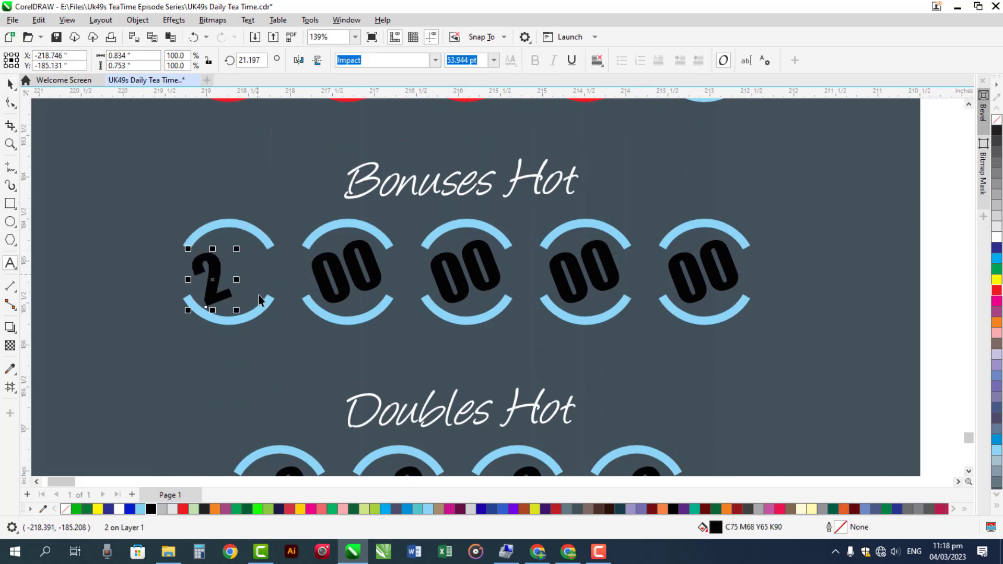
left_click(339, 280, "shift")
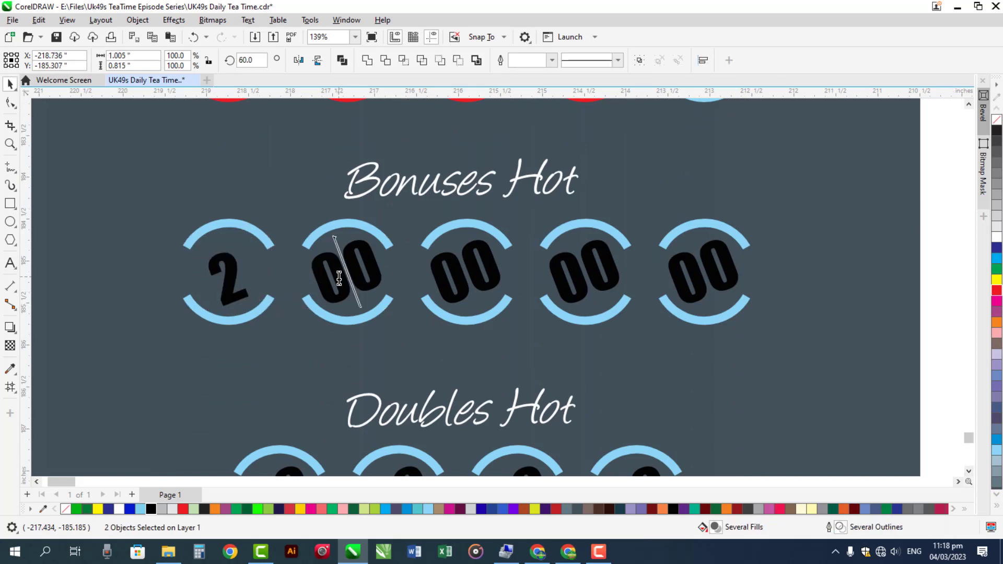
double_click(339, 280)
type("18")
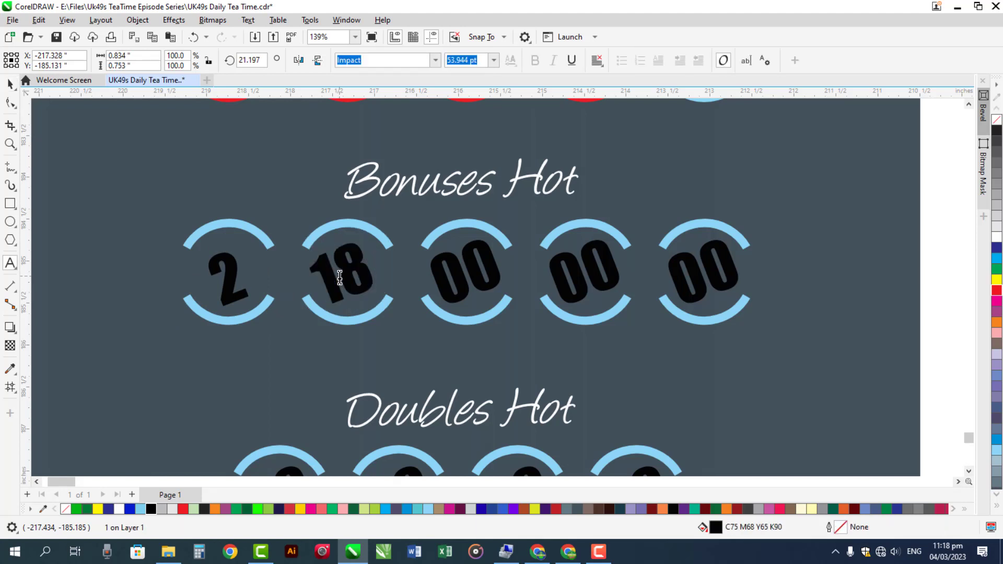
key("Escape")
- Replace the third and fourth Bonuses Hot placeholders with 23 and 35
left_click(458, 279)
double_click(455, 285)
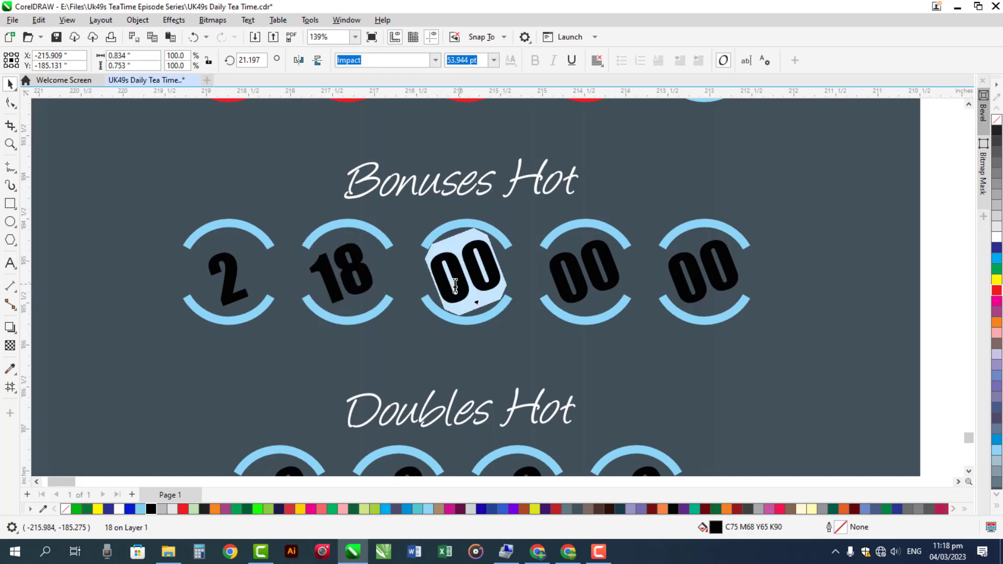
type("23")
key("Escape")
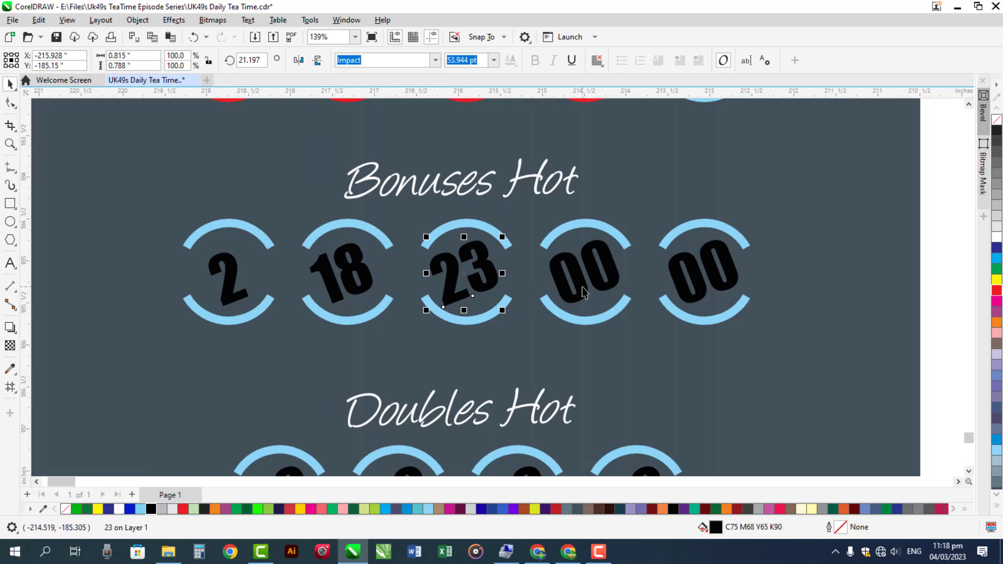
left_click(584, 290)
double_click(583, 289)
type("35")
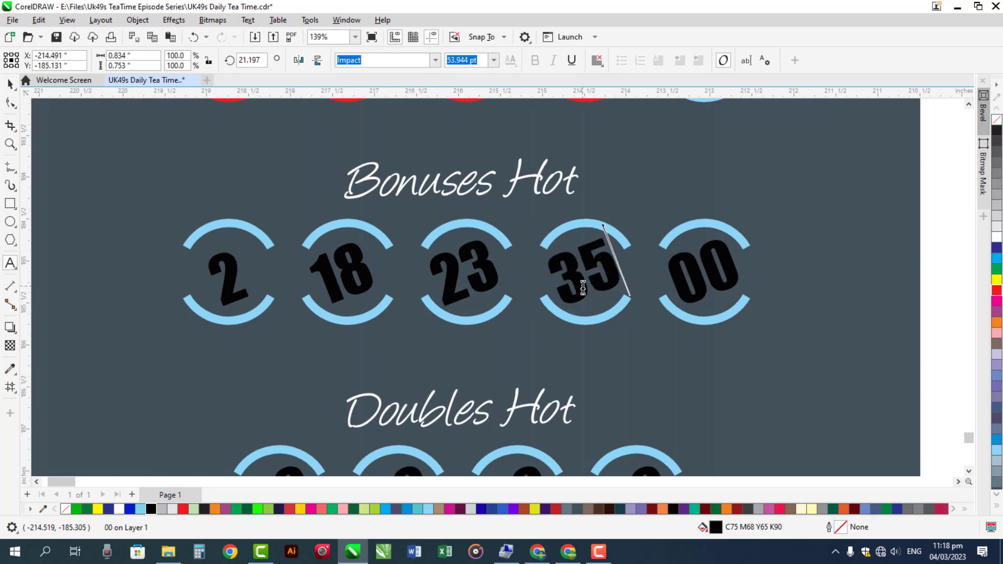
- Replace the fifth Bonuses Hot placeholder with 48, removing the leftover zeros around it
left_click(696, 290)
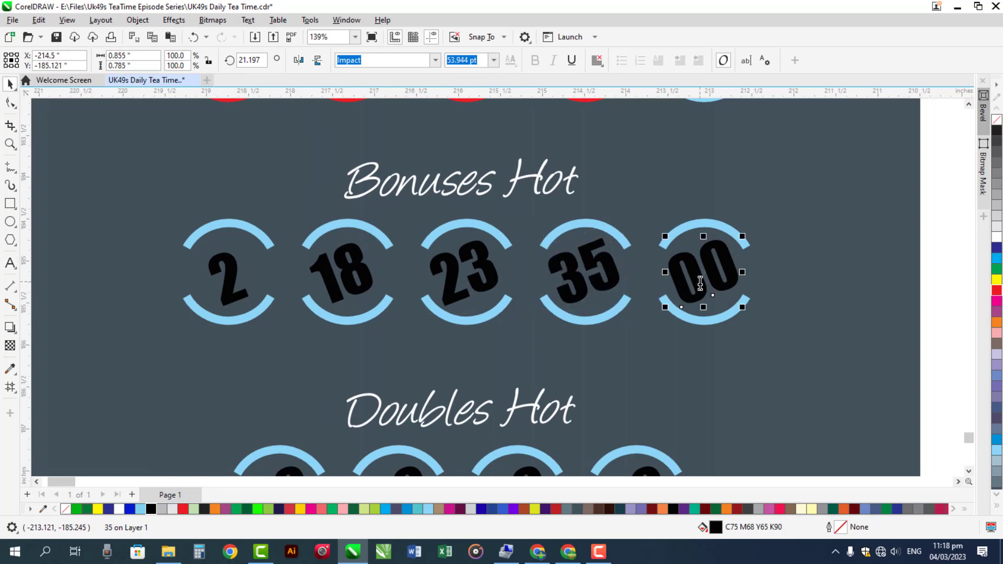
double_click(700, 283)
type("48")
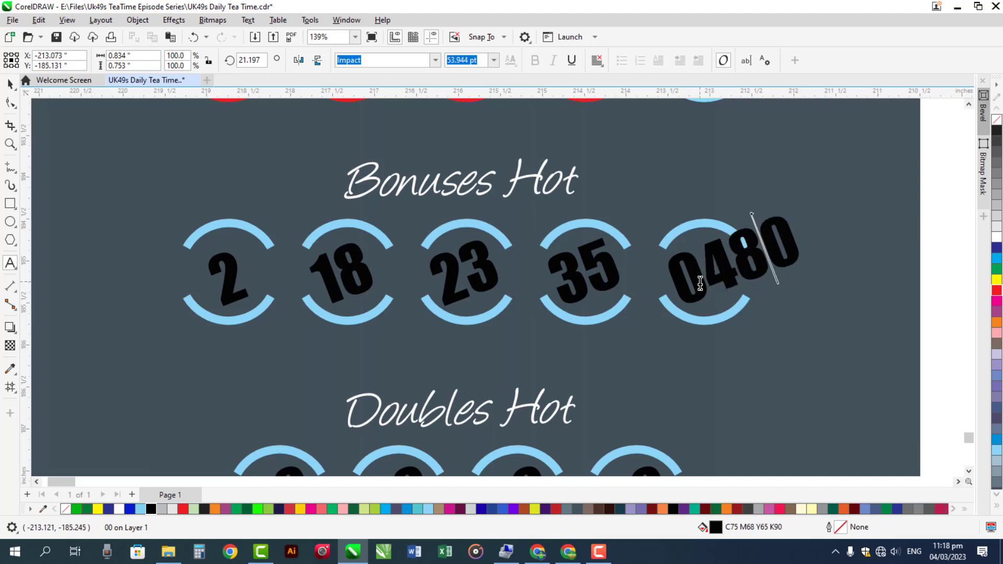
key("Delete")
key("Home")
key("Delete")
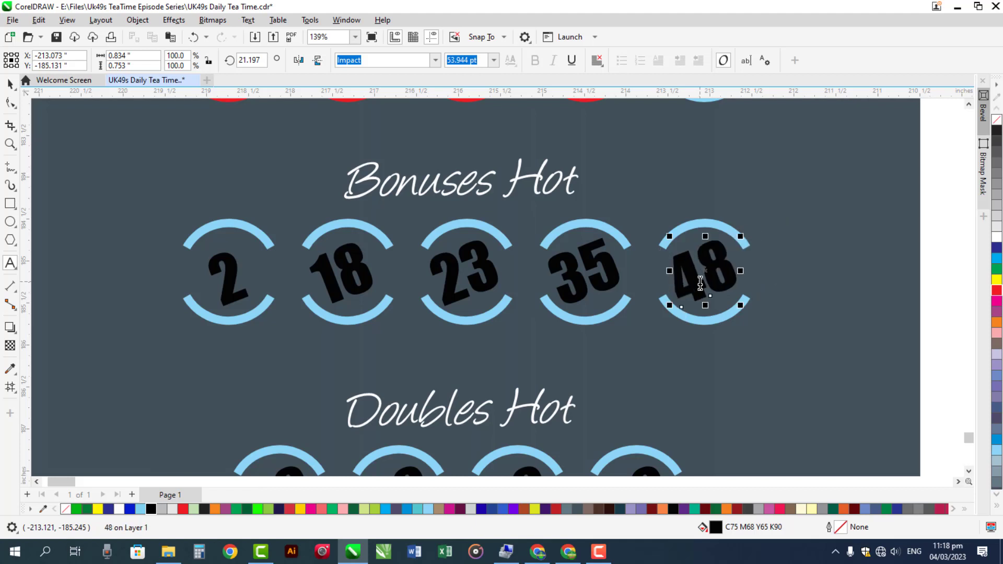
- Recolour the outlines of the upper arcs above bonuses 2, 18, 23 and 48 to red
left_click(698, 228)
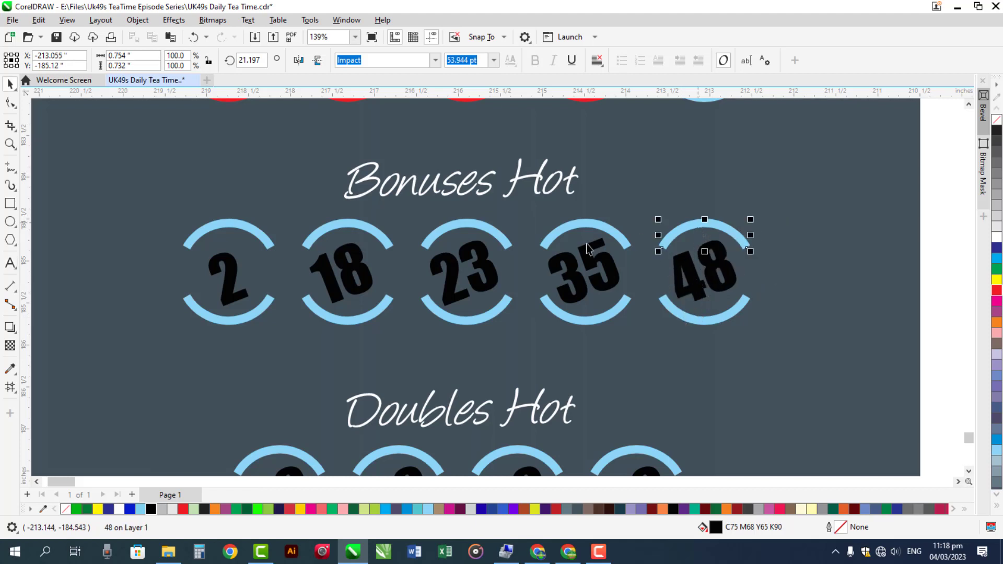
left_click(463, 226, "shift")
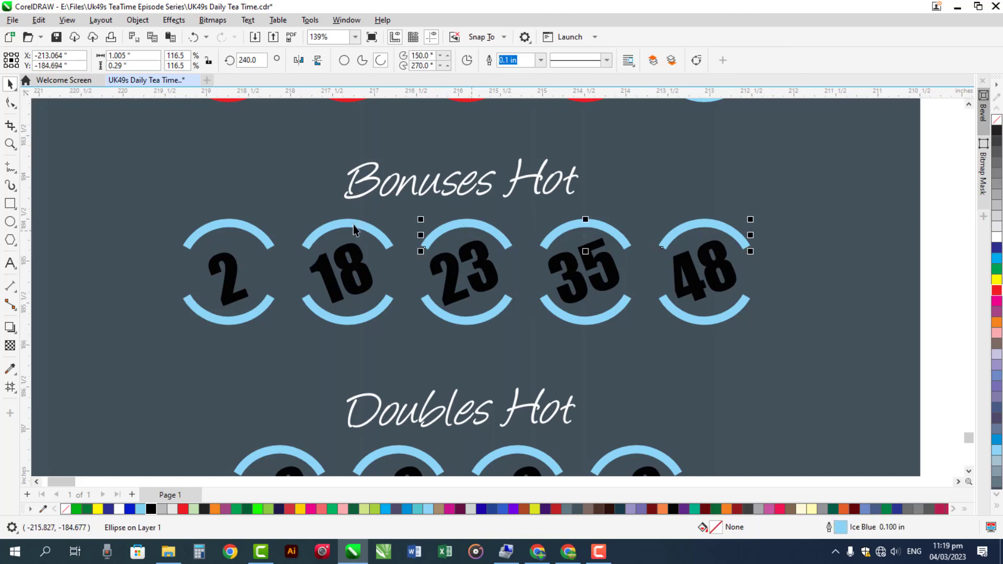
left_click(353, 225, "shift")
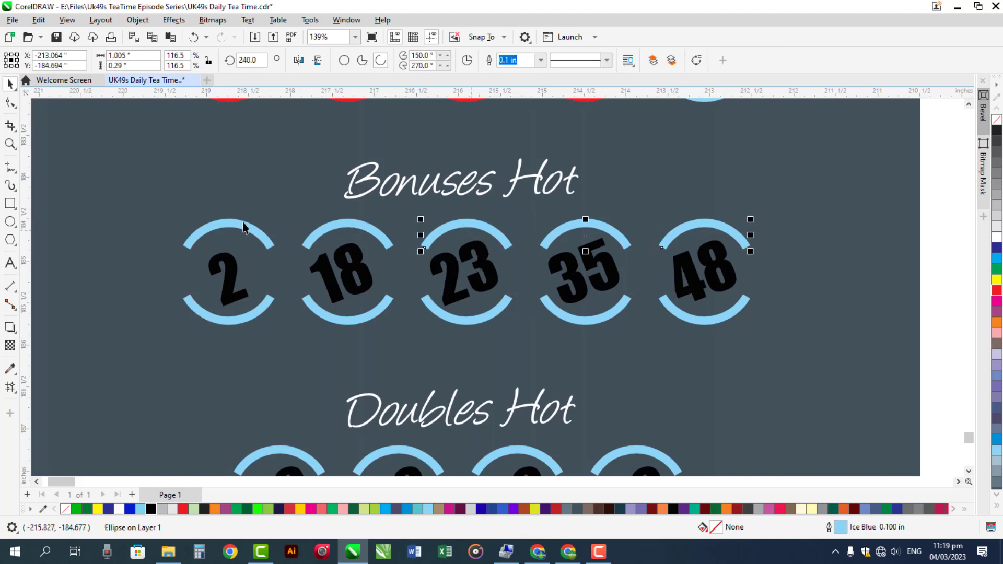
right_click(996, 290)
- Set the first two Doubles Hot numbers in the top row to 3 and 5, each centred between its arcs
scroll(971, 472, "down", 5)
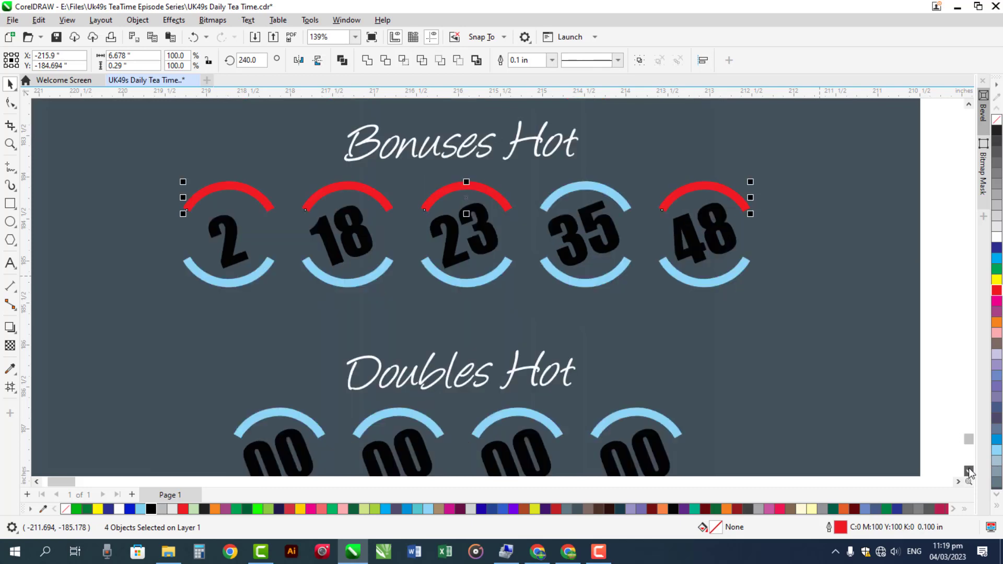
scroll(481, 216, "up", 2)
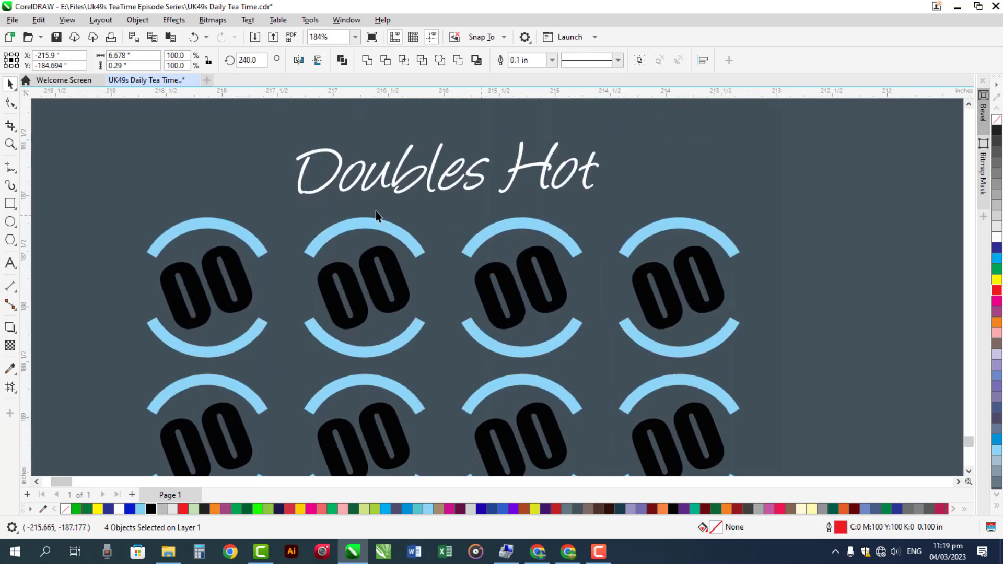
left_click(241, 291)
double_click(239, 287)
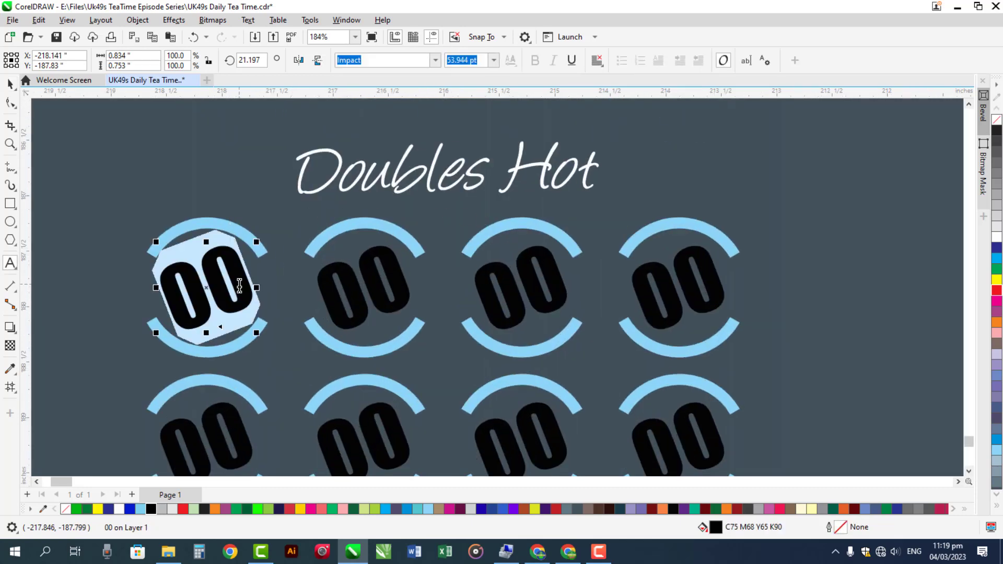
type("3")
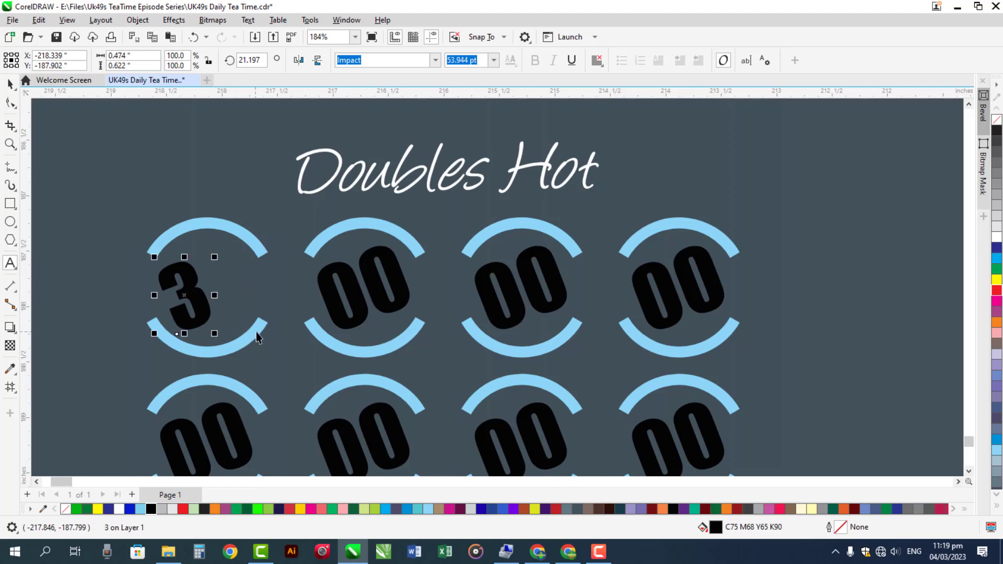
left_click(371, 287)
double_click(370, 285)
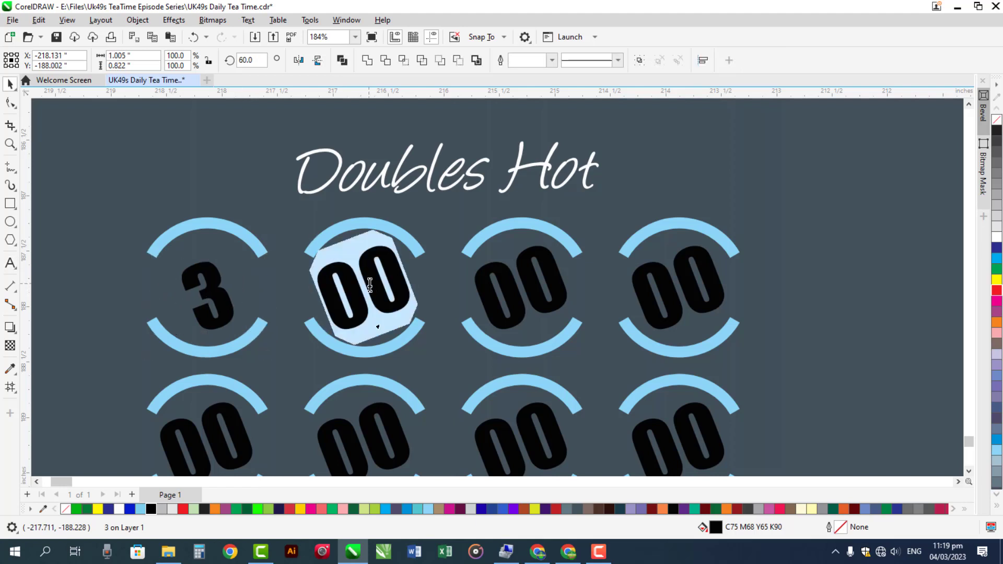
type("5")
key("ctrl+space")
left_click(413, 329, "shift")
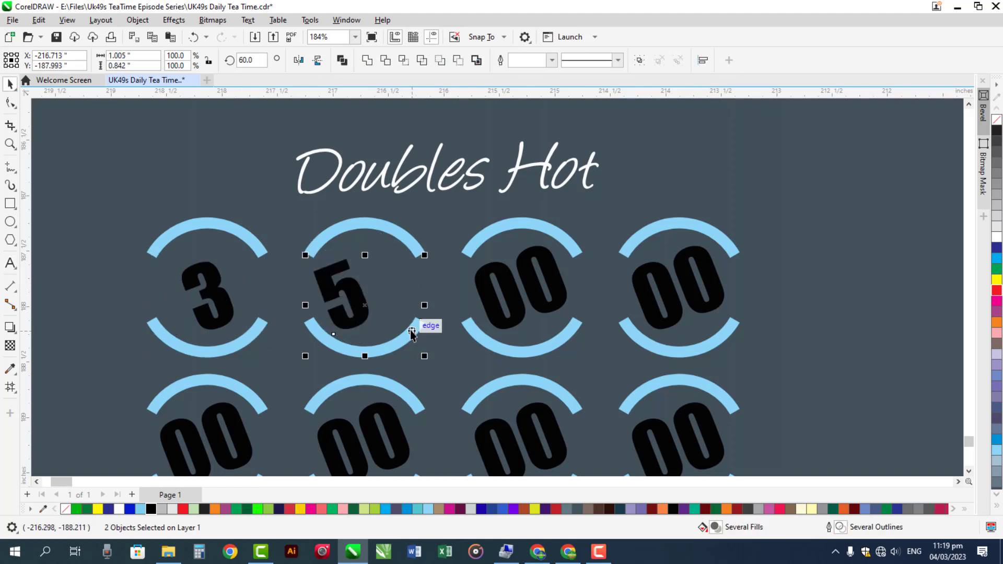
- Replace the third and fourth placeholders in the top row of Doubles Hot with 12 and 19
left_click(510, 294)
double_click(510, 293)
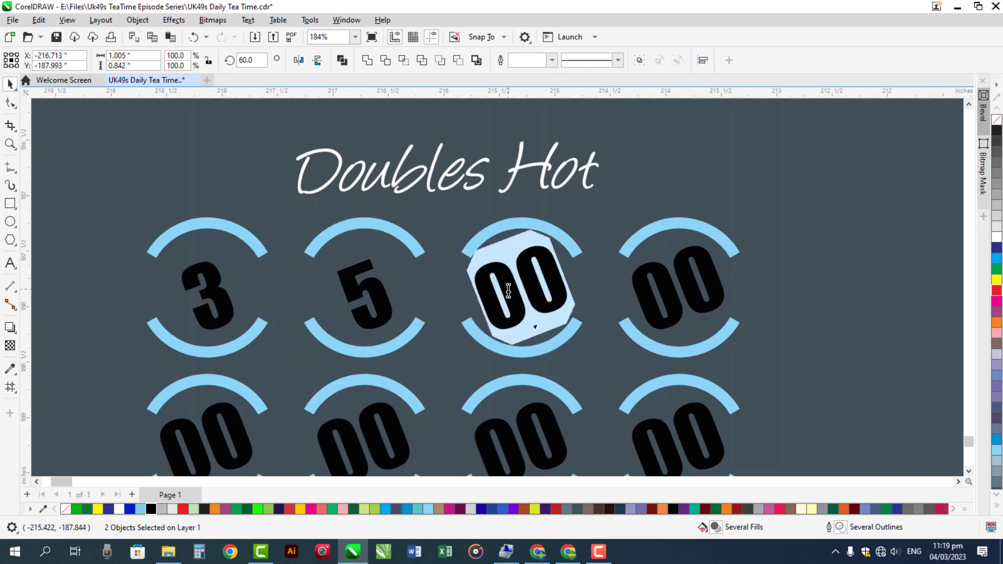
type("12")
key("ctrl+space")
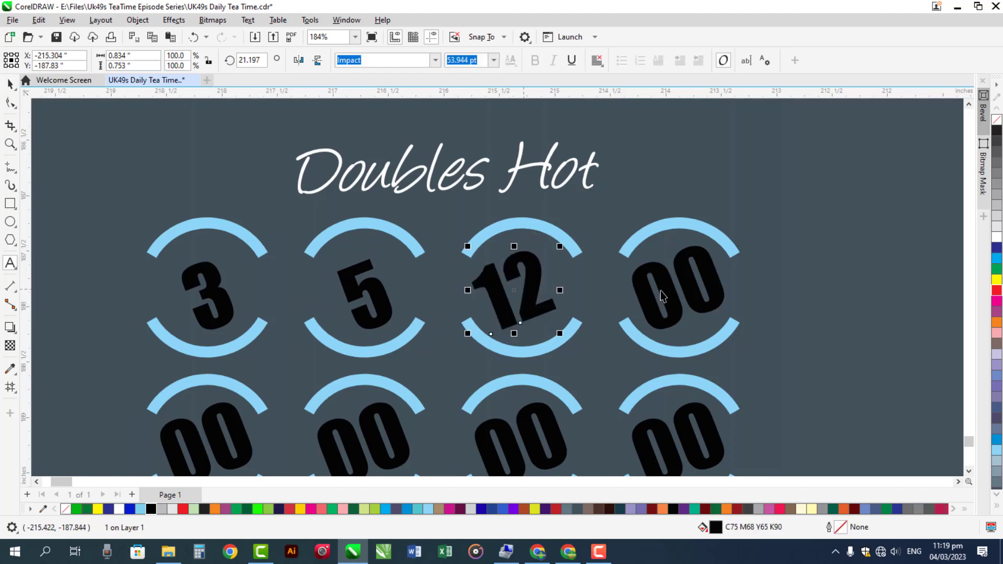
double_click(662, 289)
double_click(662, 290)
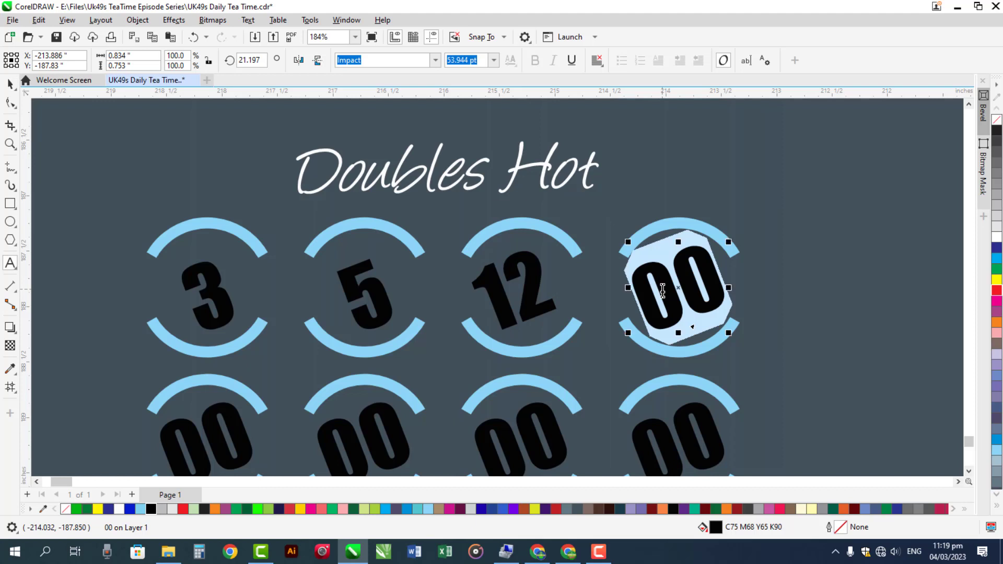
type("19")
key("ctrl+space")
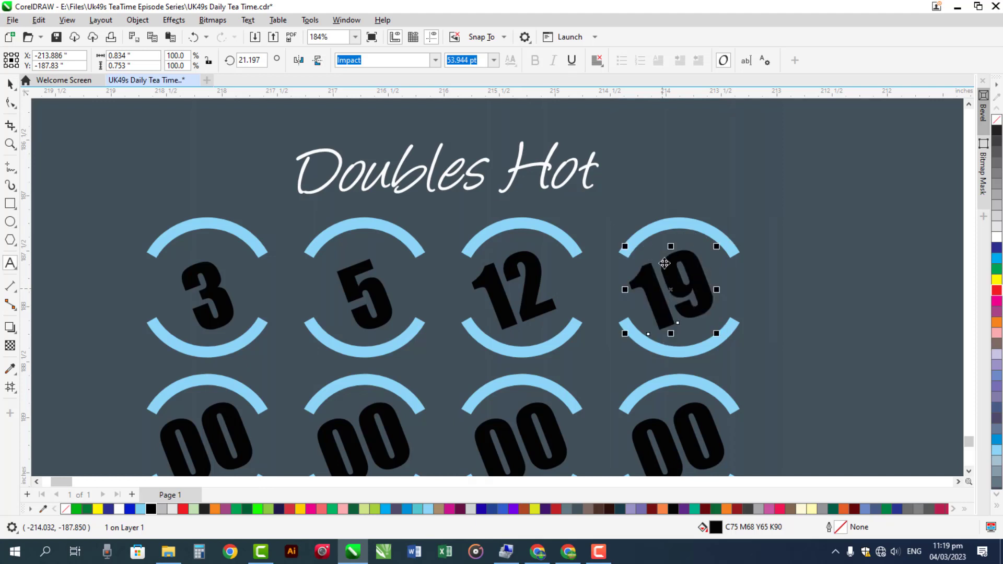
- Recolour the outlines of the upper arcs above doubles 3, 5, 12 and 19 to red
left_click(675, 224)
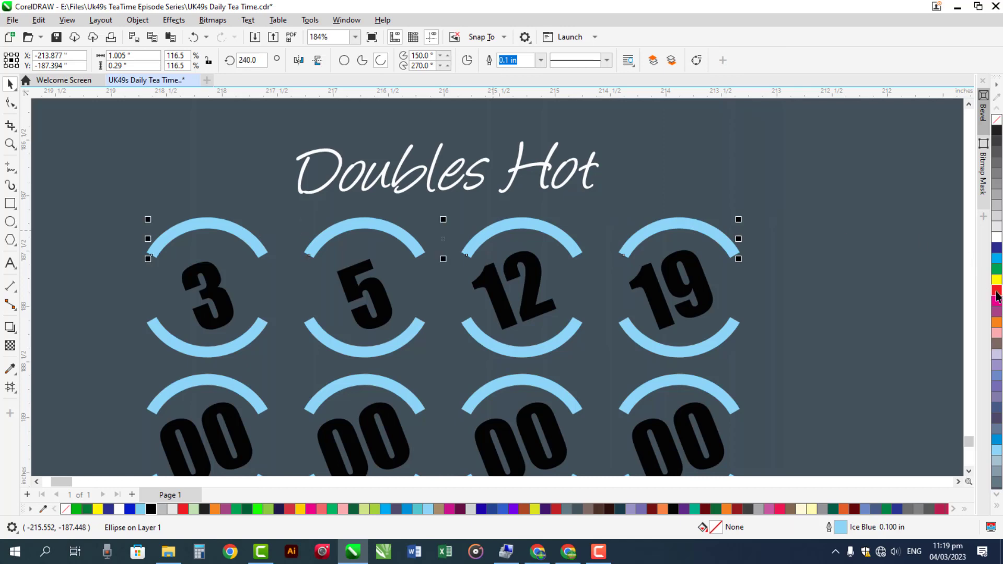
right_click(996, 292)
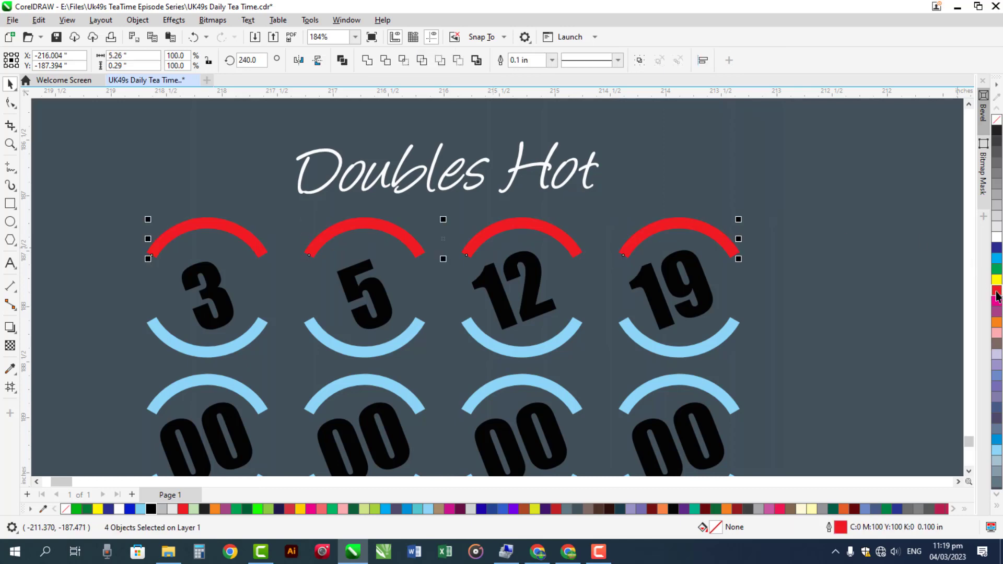
- Replace the first two placeholders in the second row of Doubles Hot with 21 and 29
left_click(969, 470)
left_click(969, 471)
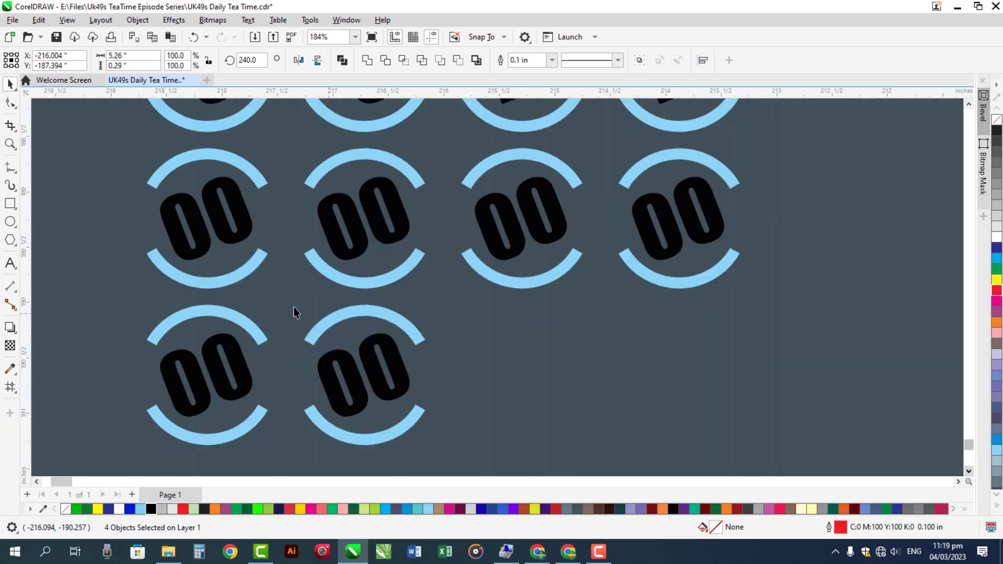
left_click(226, 239)
double_click(226, 239)
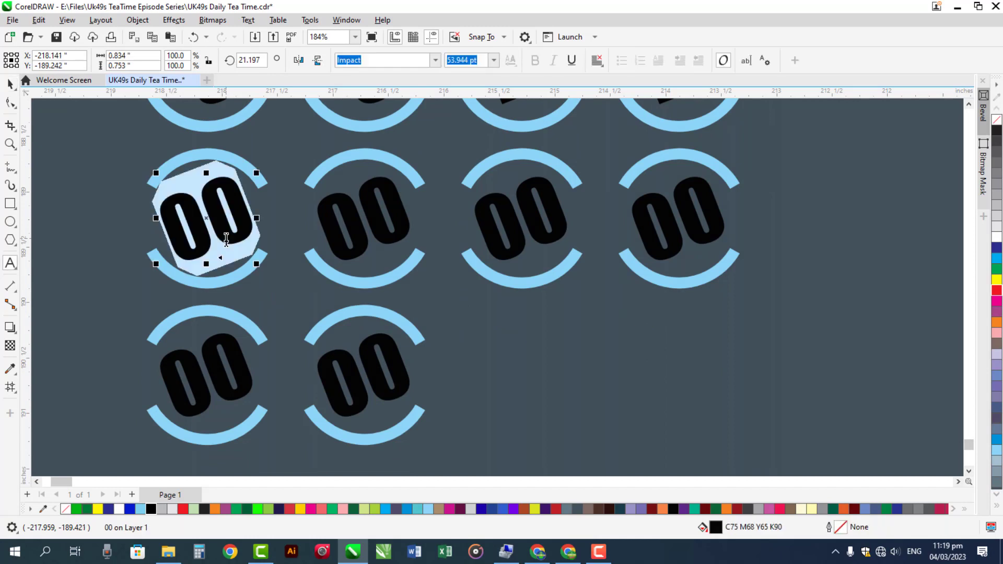
type("21")
left_click(351, 230)
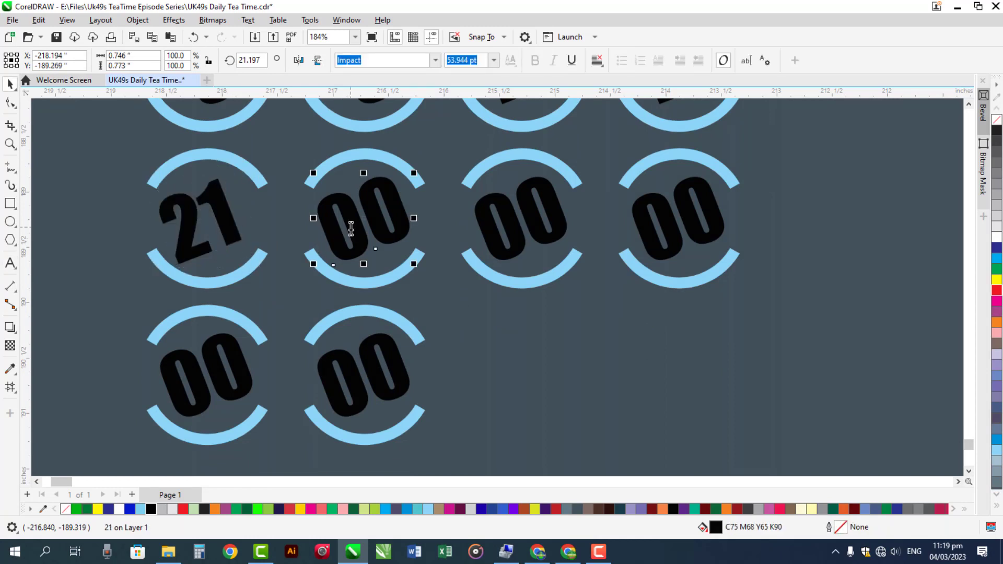
double_click(351, 229)
type("29")
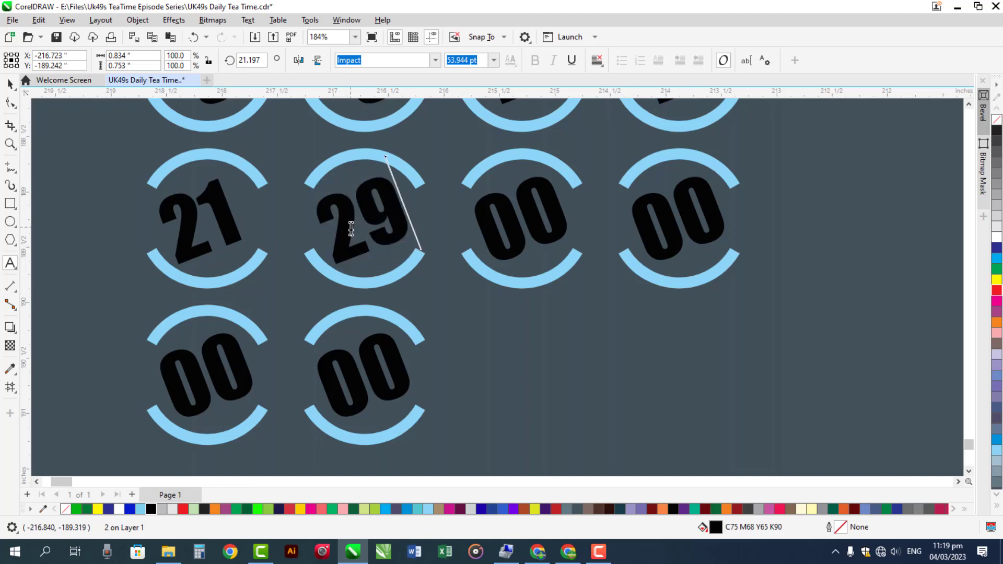
- Replace the last two placeholders in the second row of Doubles Hot with 32 and 44
left_click(516, 230)
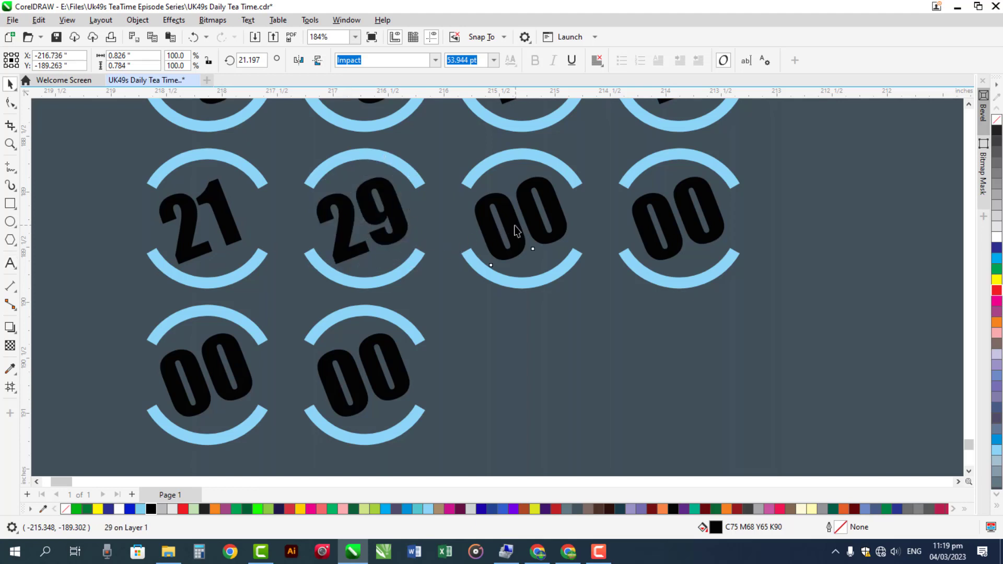
double_click(512, 228)
type("32")
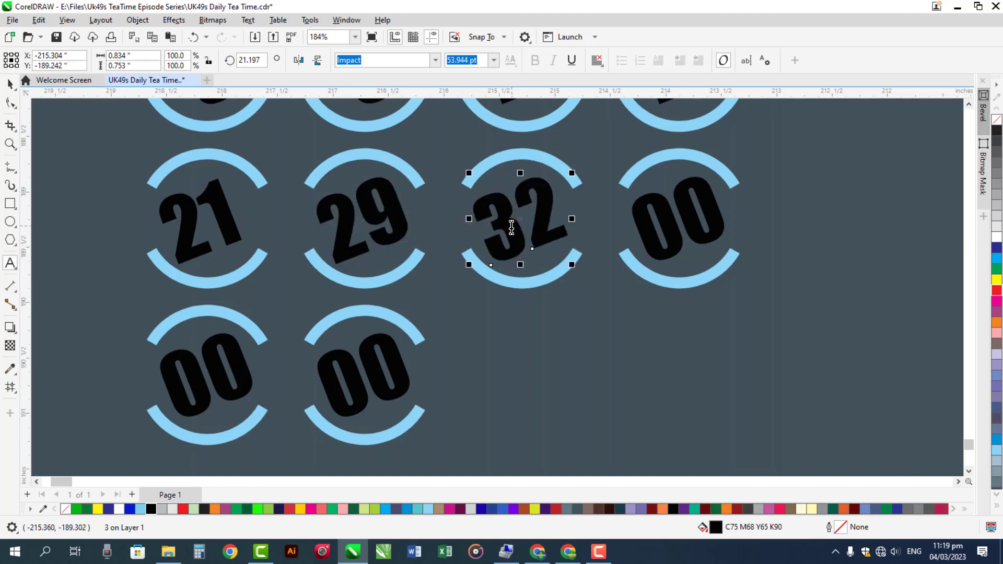
double_click(676, 240)
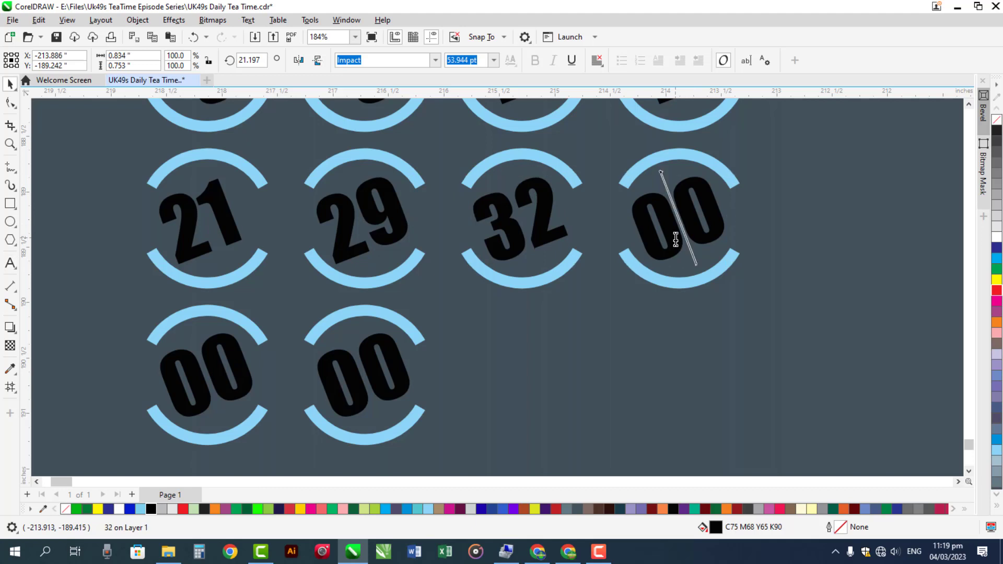
double_click(676, 239)
key("Escape")
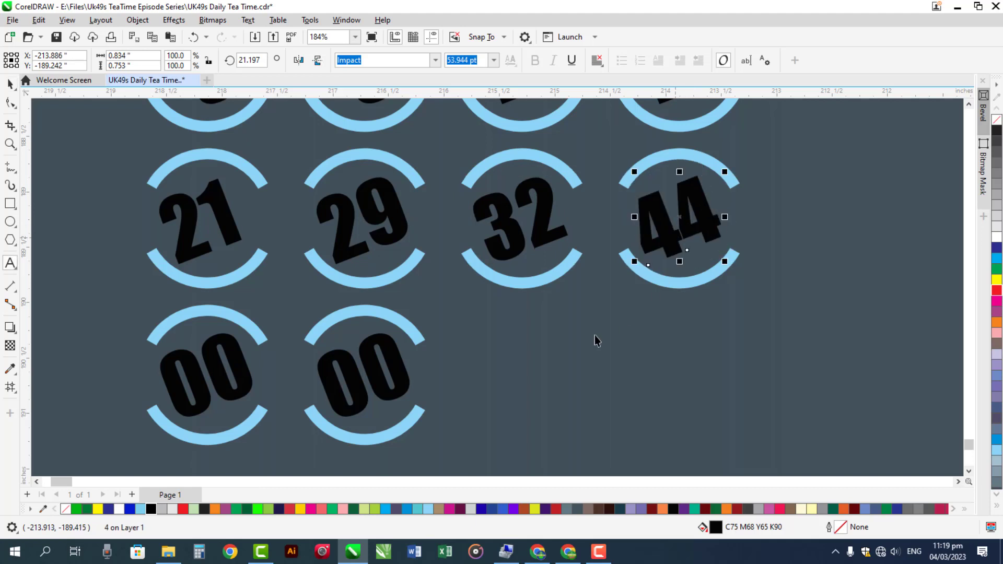
key("space")
- Replace the two placeholders in the third row of Doubles Hot with 36 and 47
scroll(969, 472, "down", 3)
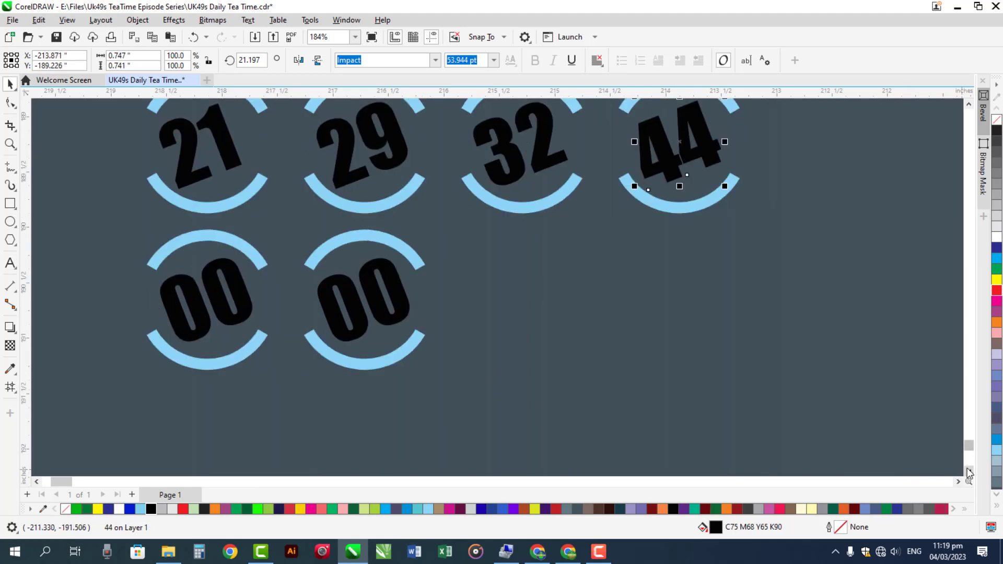
left_click(250, 230)
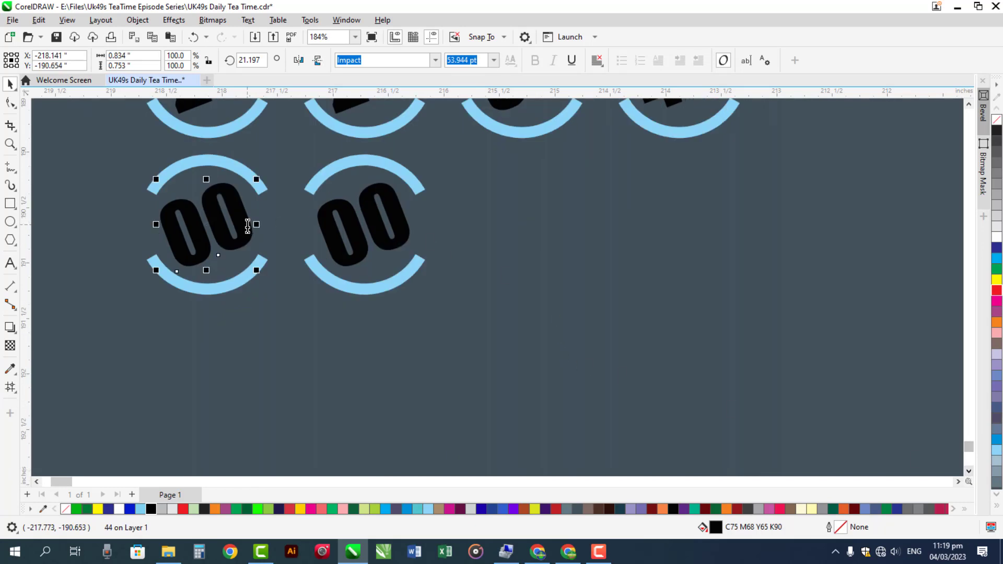
double_click(245, 228)
key("ctrl+a")
type("36")
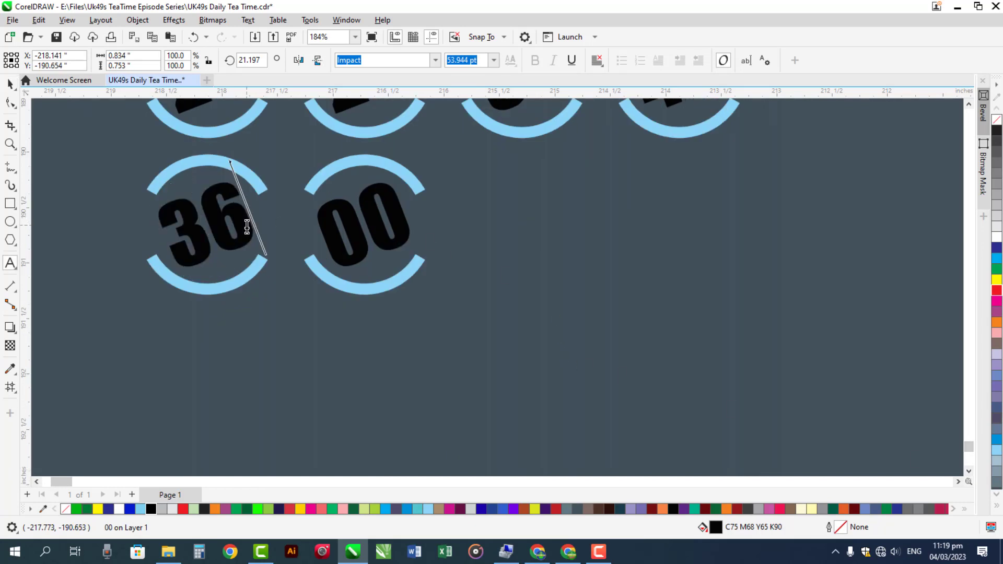
key("Escape")
left_click(352, 233)
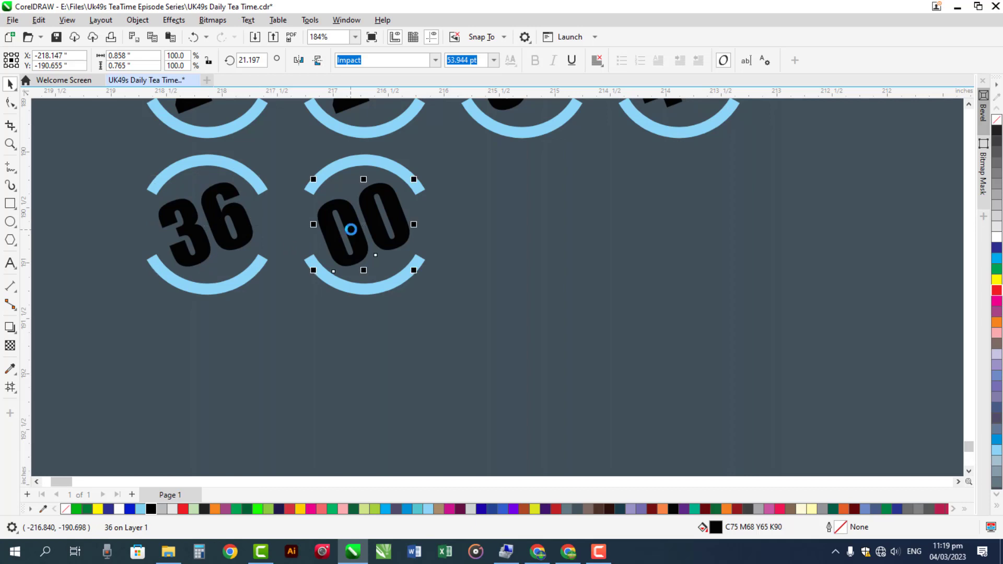
double_click(351, 231)
key("ctrl+a")
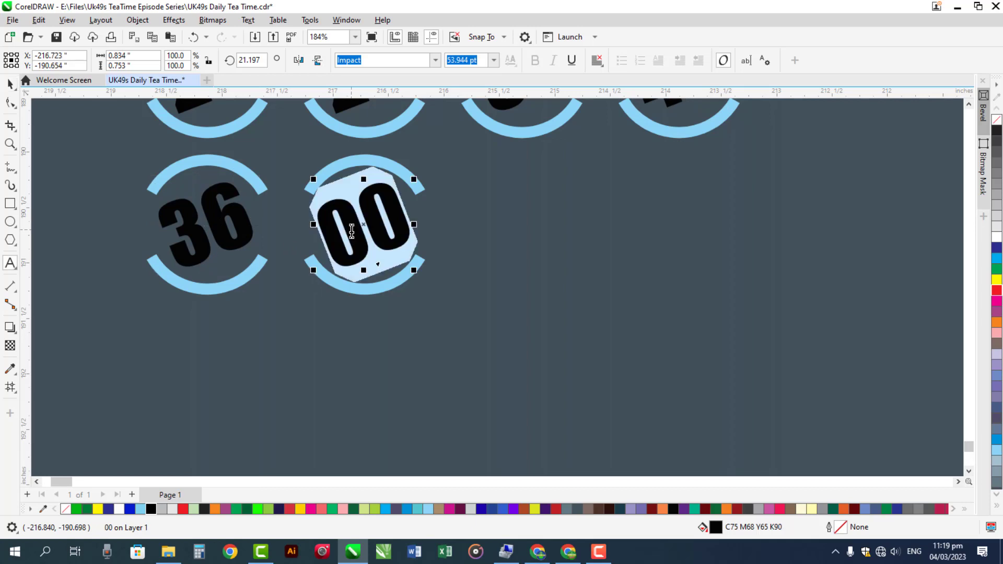
type("47")
key("Escape")
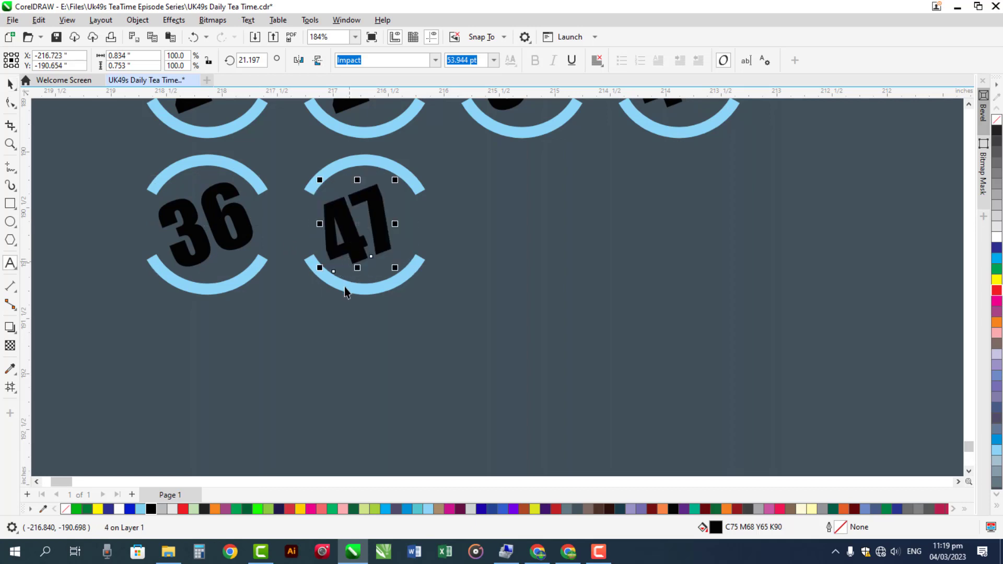
- Recolour the outlines of the lower arcs beneath doubles 36 and 47 to red
key("space")
left_click(249, 294, "shift")
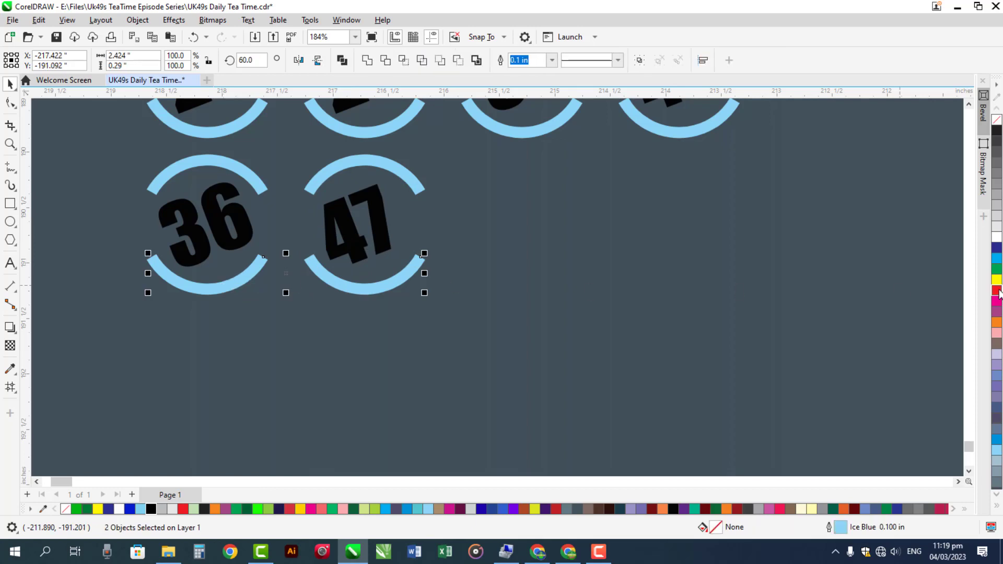
- Place a copy of the number 36 in the empty area below the third row of Doubles Hot
left_click_drag(246, 228, 212, 405)
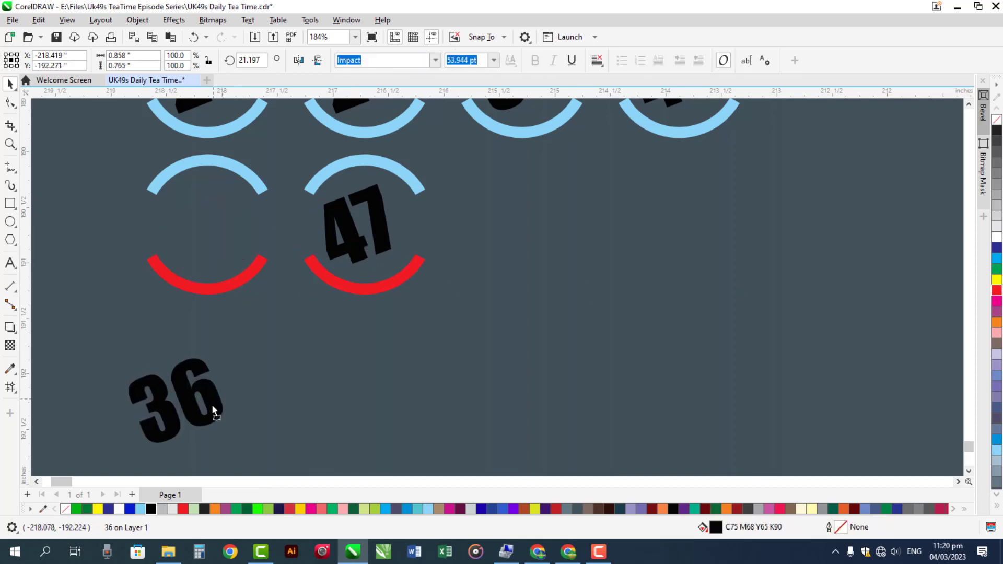
right_click(212, 404)
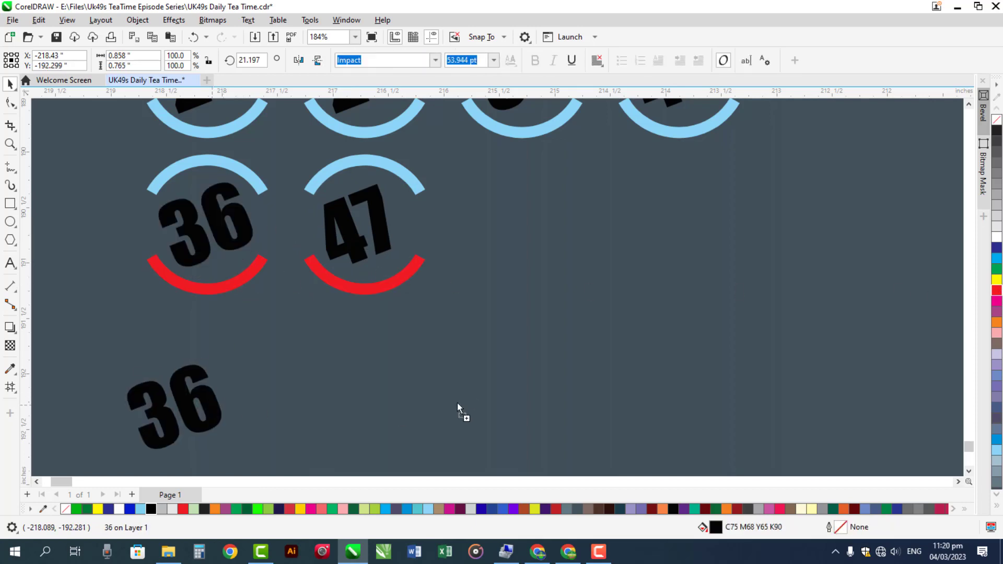
left_click(969, 472)
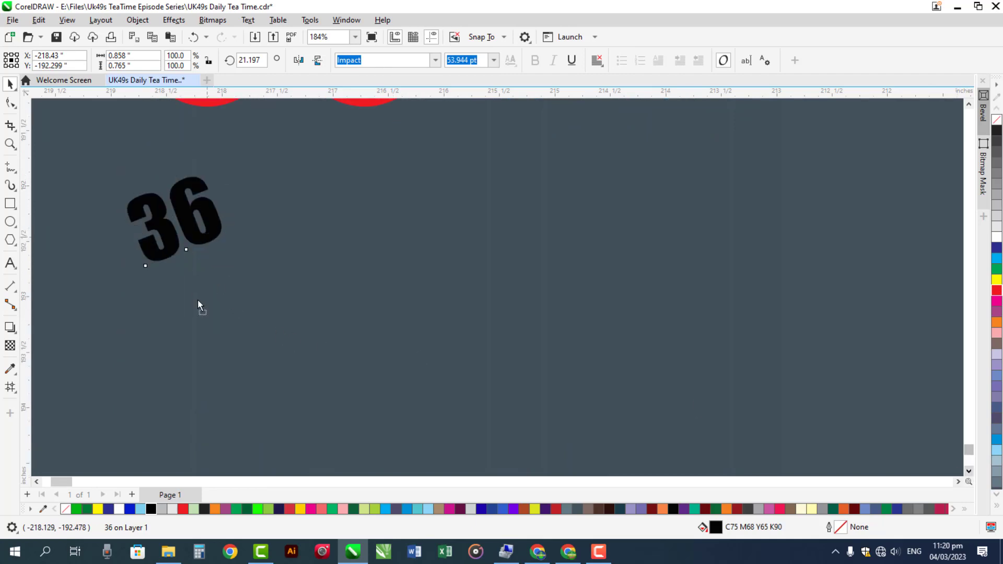
left_click_drag(197, 301, 197, 308)
- Rotate the copied 36 to nearly level, about 1.4°, and fill it with bright green
left_click(198, 308)
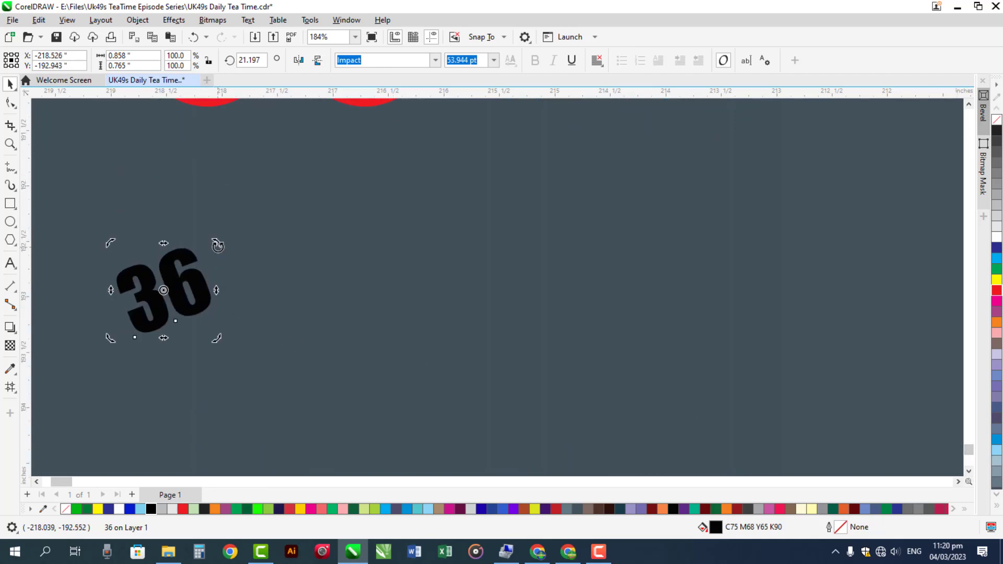
left_click_drag(218, 245, 232, 264)
left_click(257, 508)
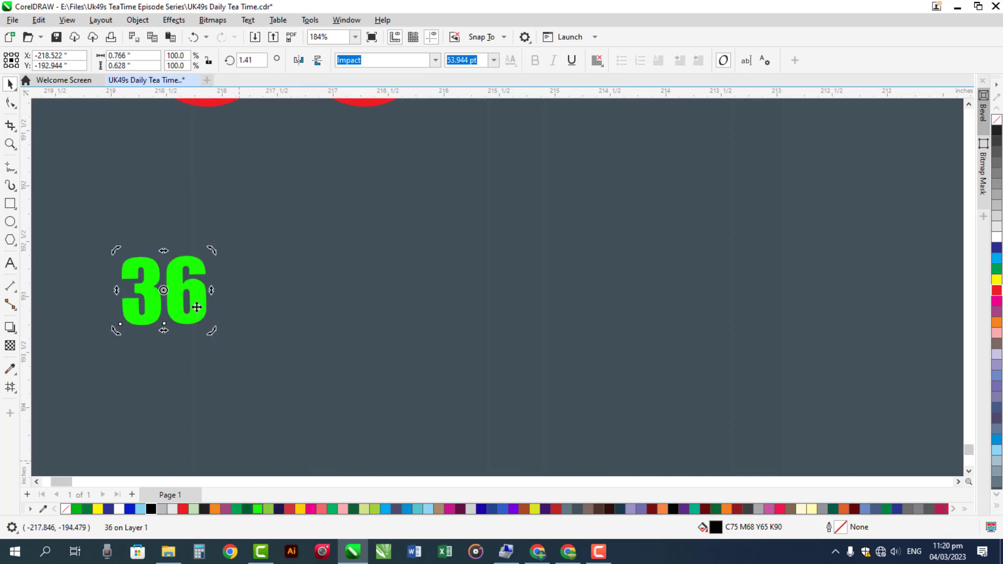
left_click(196, 309)
double_click(197, 308)
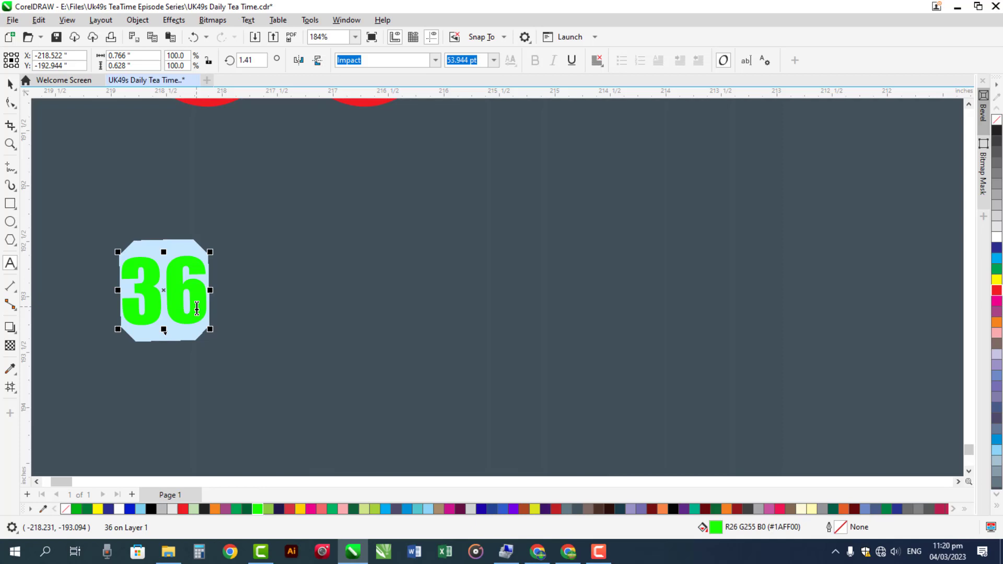
type("7-")
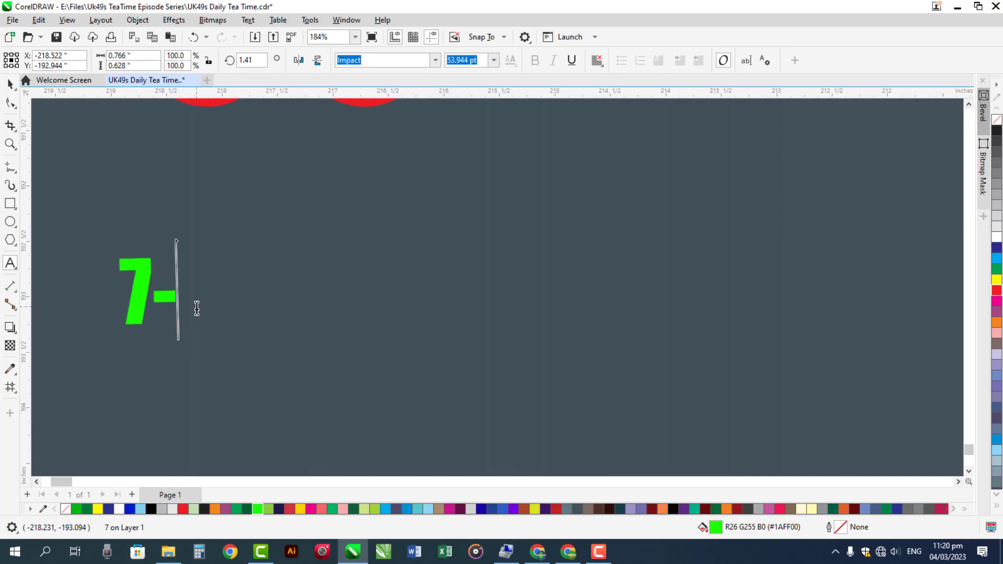
type("3-")
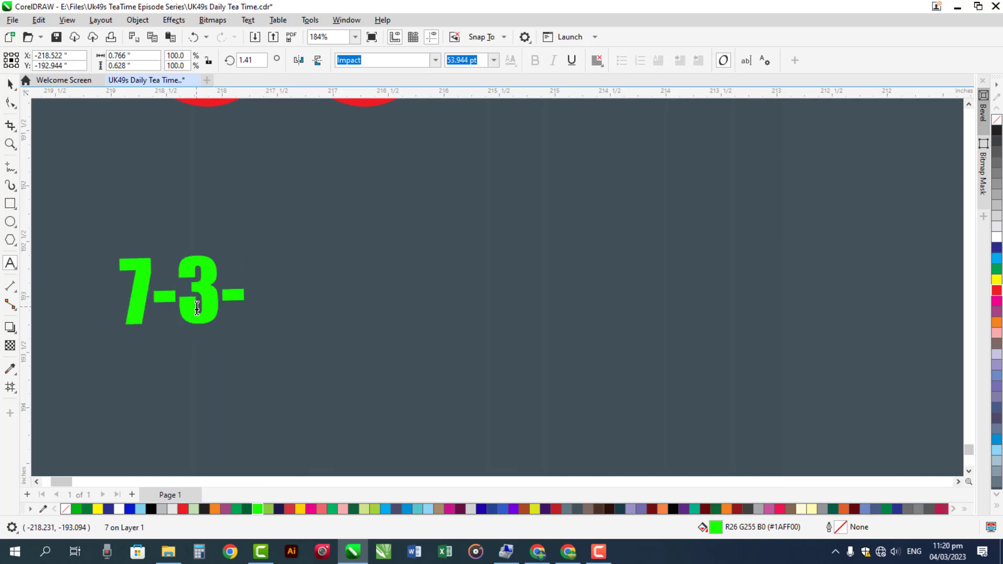
type("2-")
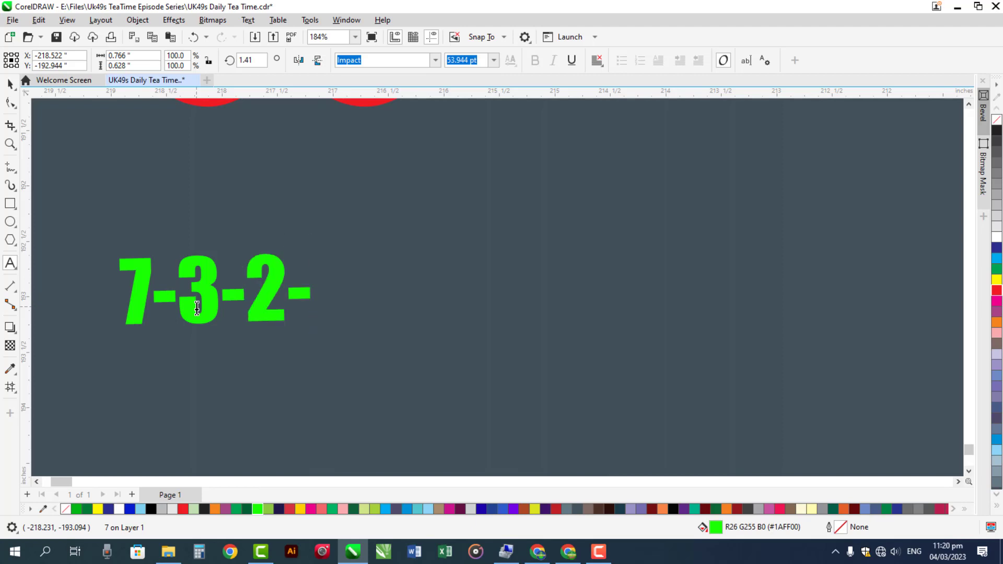
type("12-")
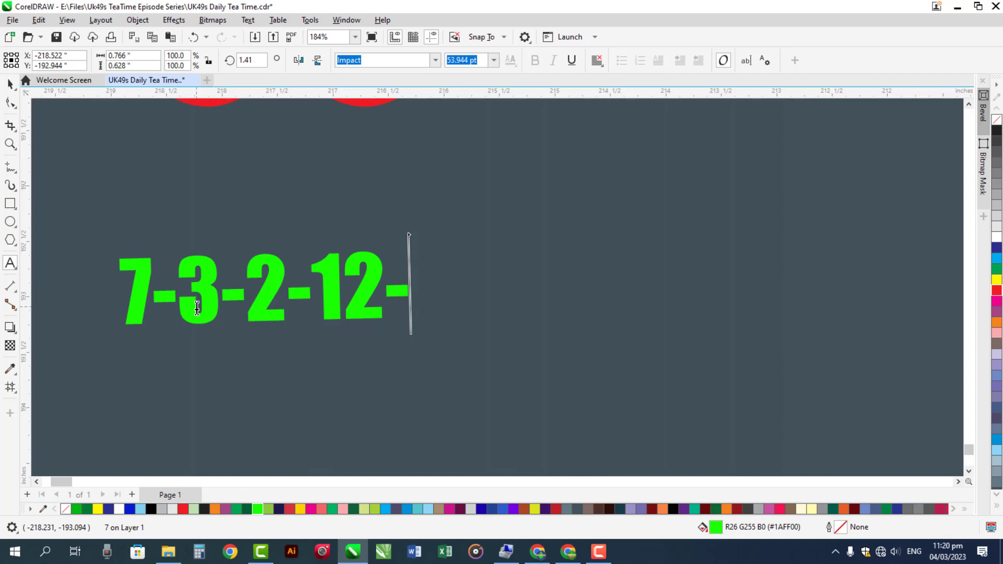
type("19-")
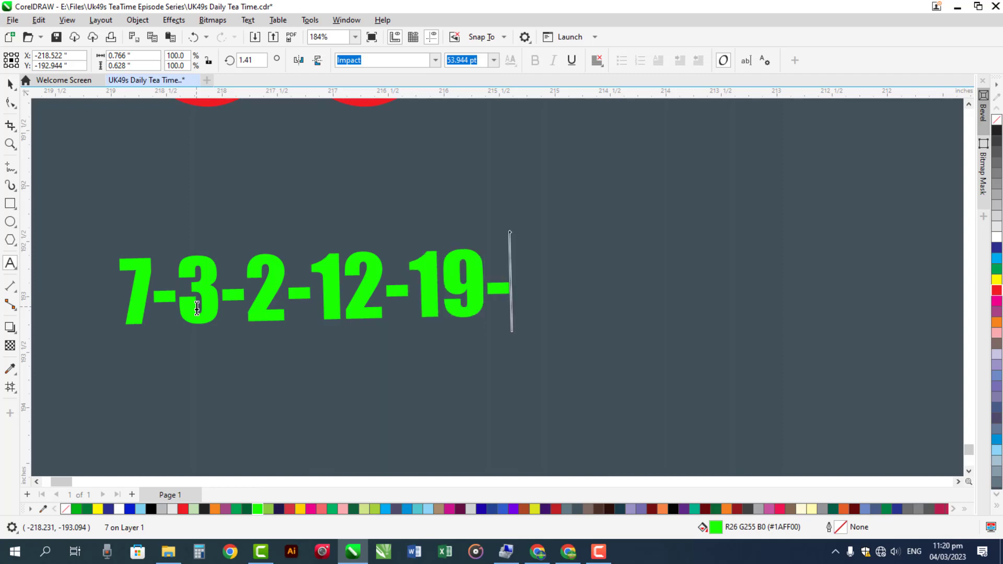
type("44-47-")
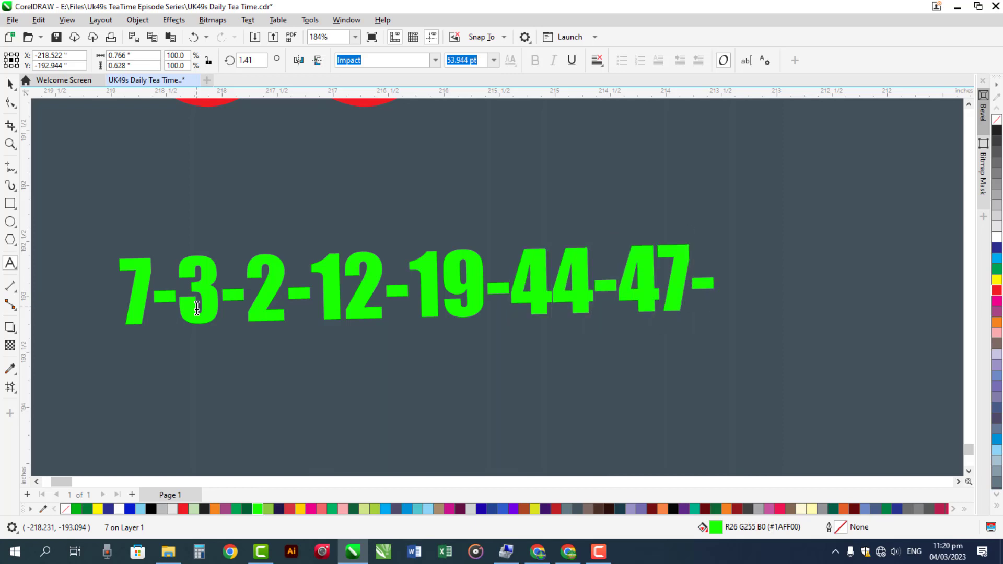
type("40-")
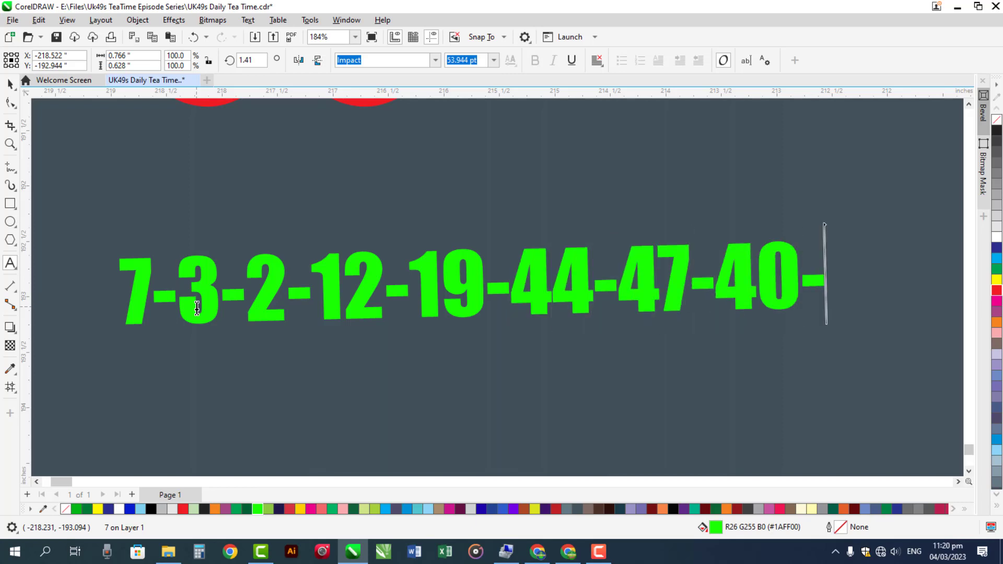